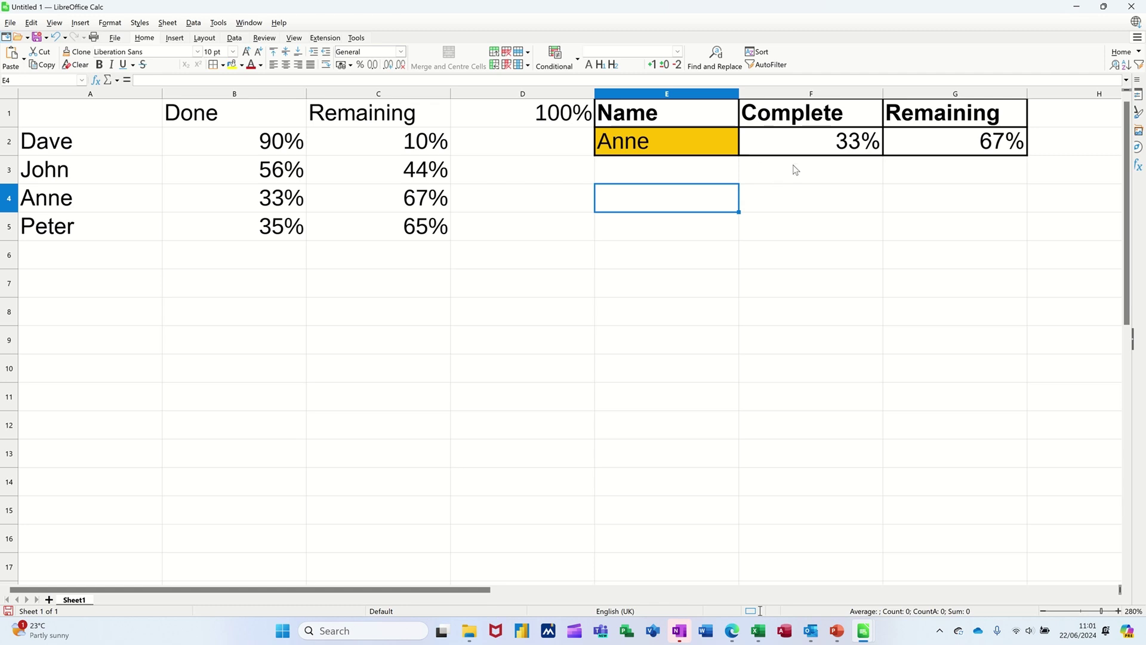
# Step: Choose Dave from E2's name dropdown so the lookup shows 90% complete and 10% remaining
pyautogui.click(718, 141)
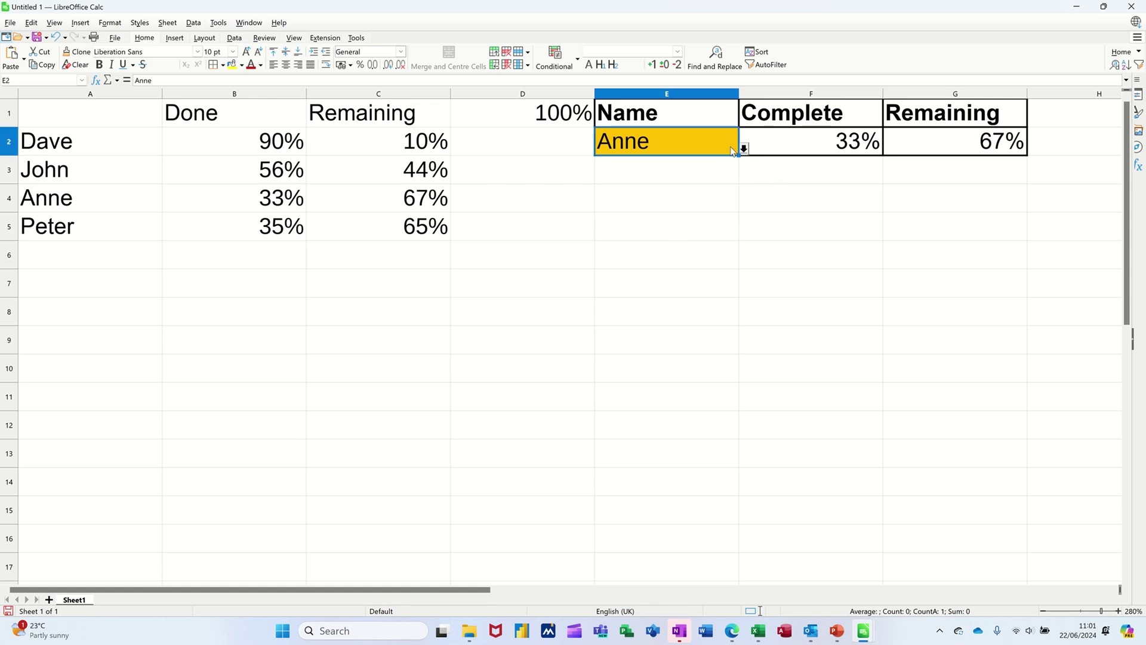
pyautogui.click(743, 148)
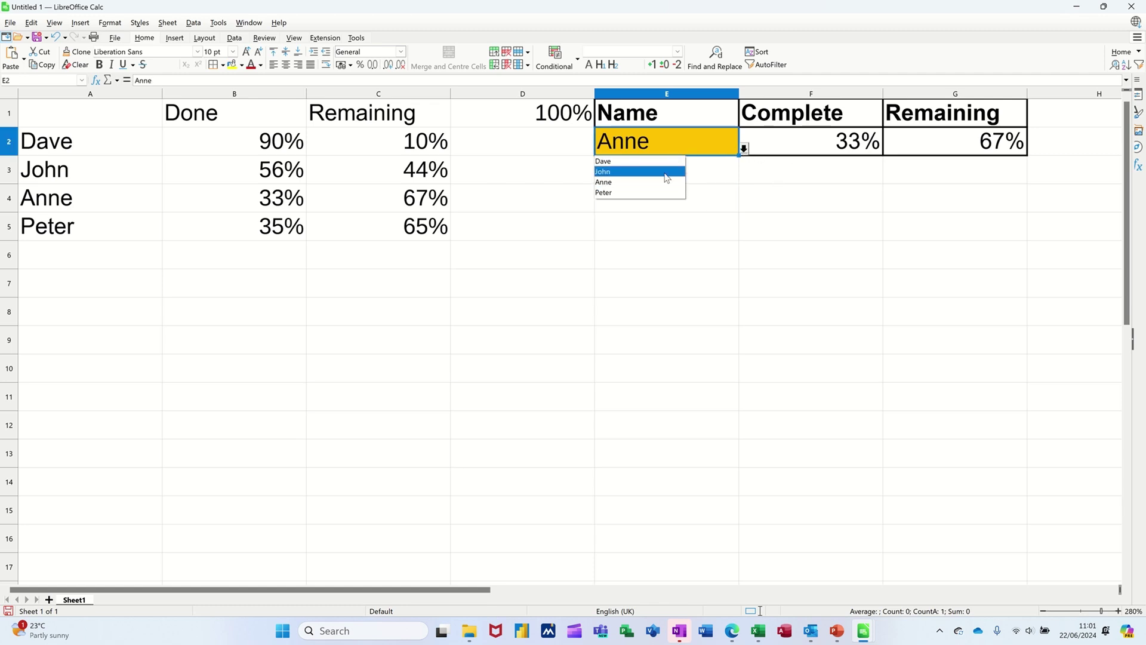
pyautogui.click(645, 161)
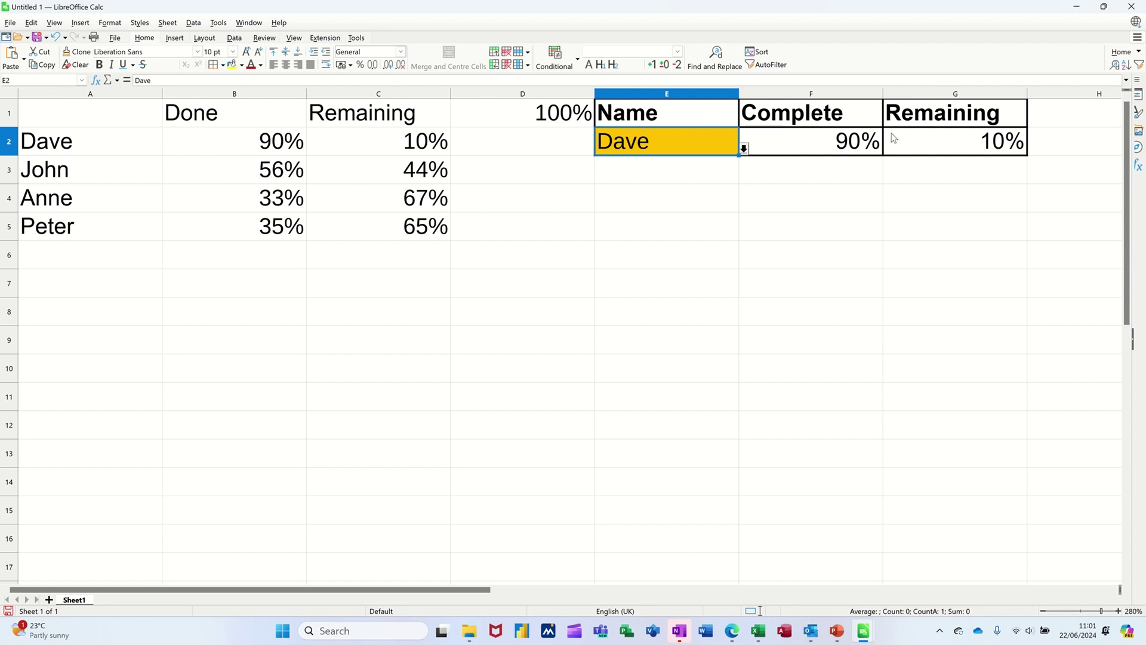
# Step: Paste the bordered Complete and Remaining headers into B7:C7
pyautogui.moveTo(818, 120); pyautogui.dragTo(942, 116)
pyautogui.hotkey('ctrl', 'c')
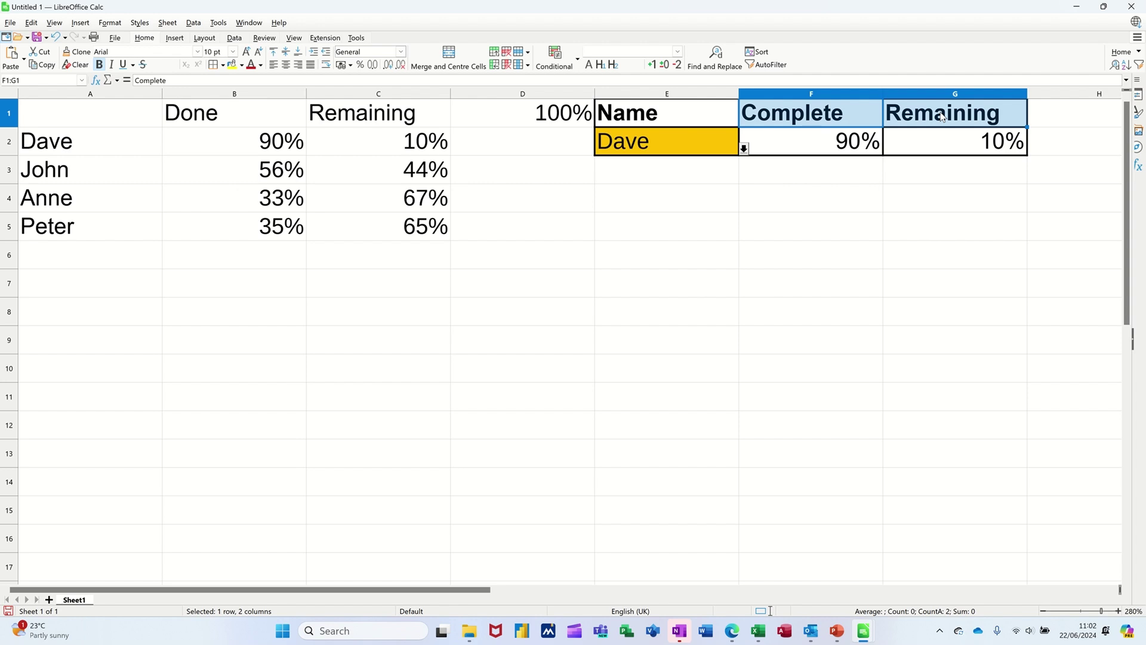
pyautogui.click(267, 291)
pyautogui.hotkey('ctrl', 'v')
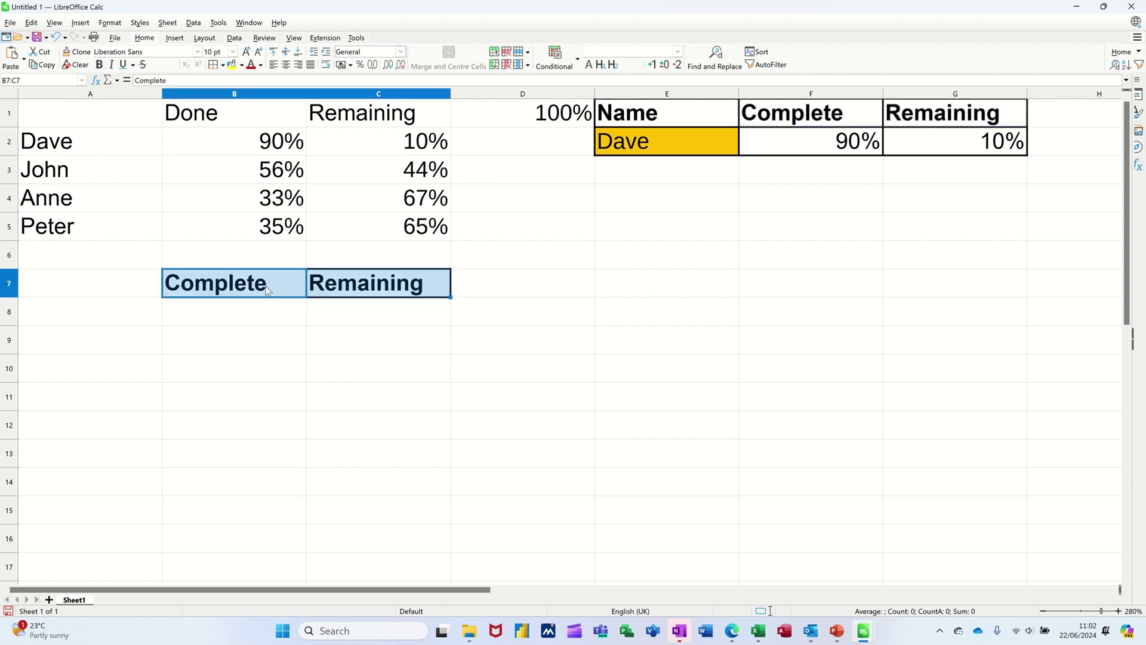
# Step: Enter the names Bill, Ben, Anne and Jane down A8:A11
pyautogui.click(117, 322)
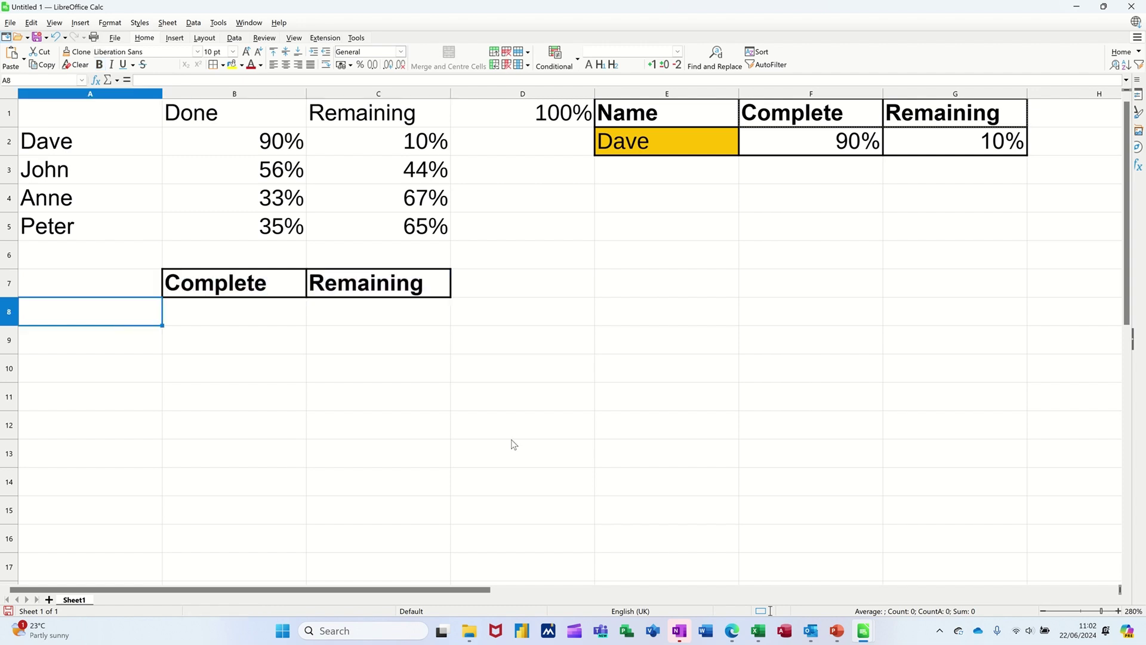
pyautogui.write('Bill')
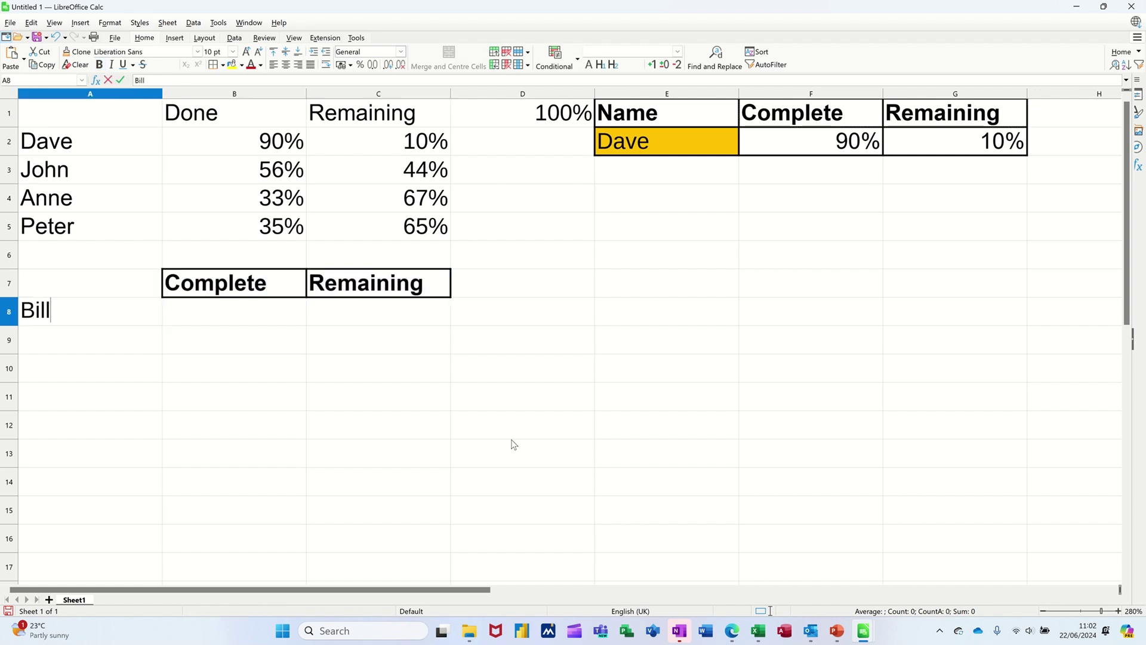
pyautogui.press('Return')
pyautogui.write('Ben')
pyautogui.press('Return')
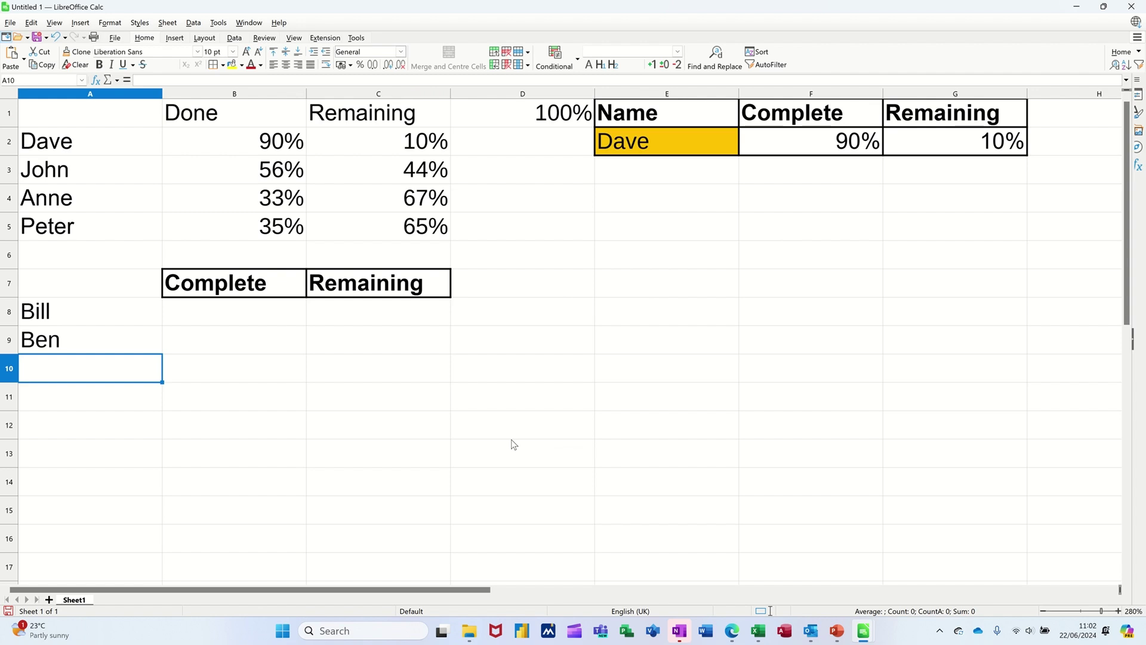
pyautogui.write('Anne')
pyautogui.press('Return')
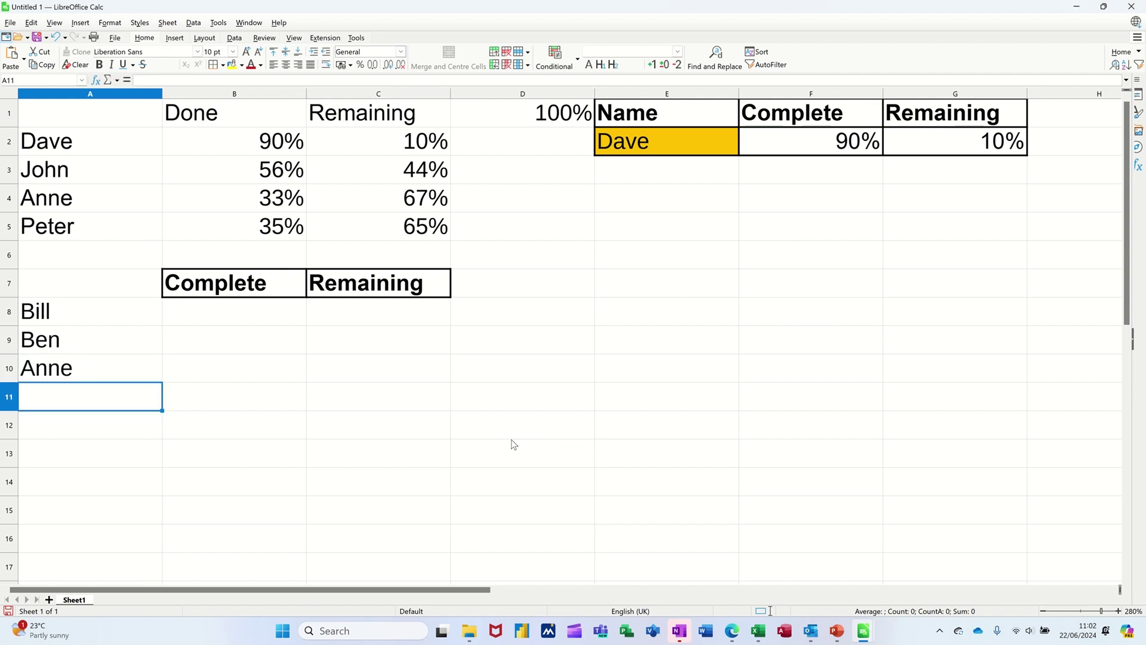
pyautogui.write('Jane')
pyautogui.press('Return')
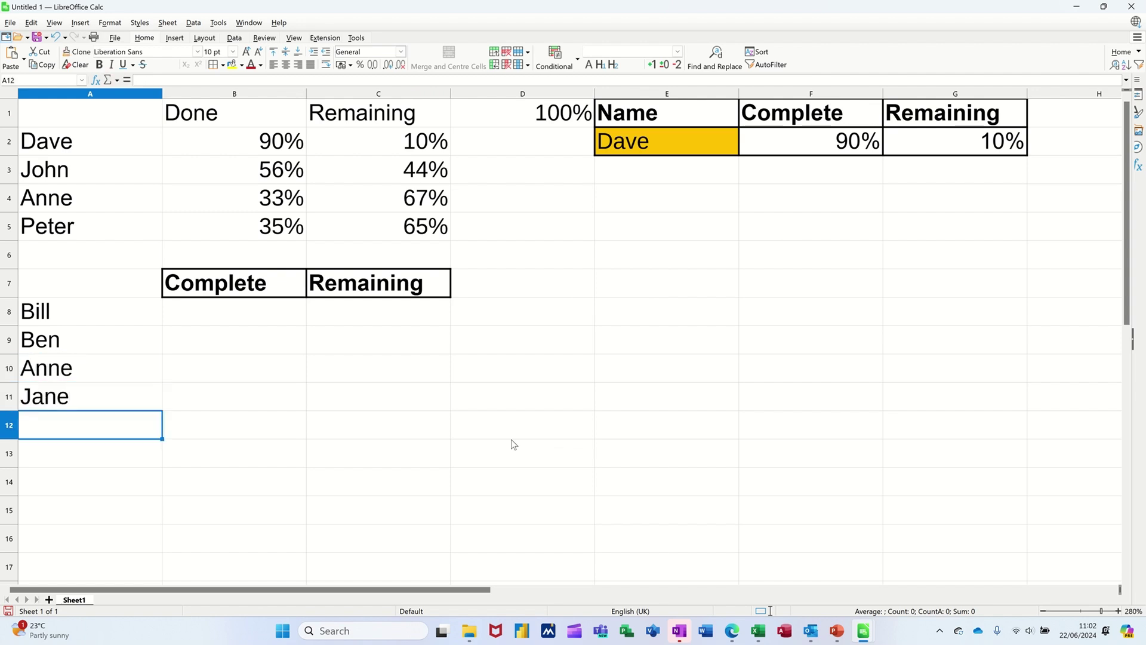
# Step: Enter Colin in A12, correcting the mistyped 'Caolin'
pyautogui.write('Caolin')
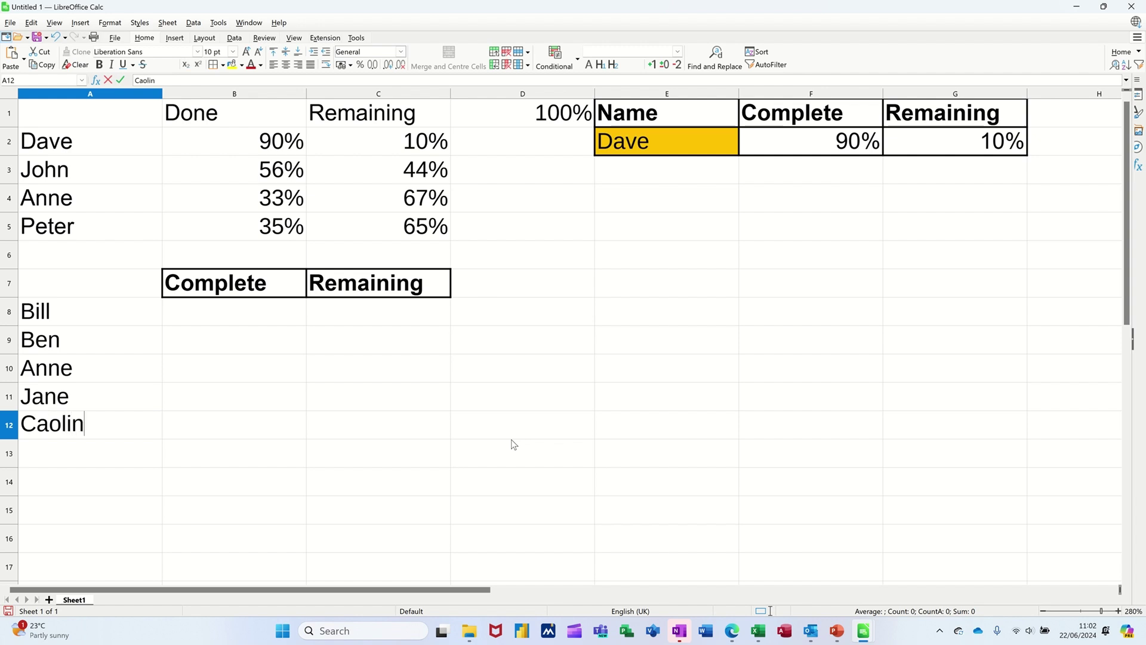
pyautogui.press('Return')
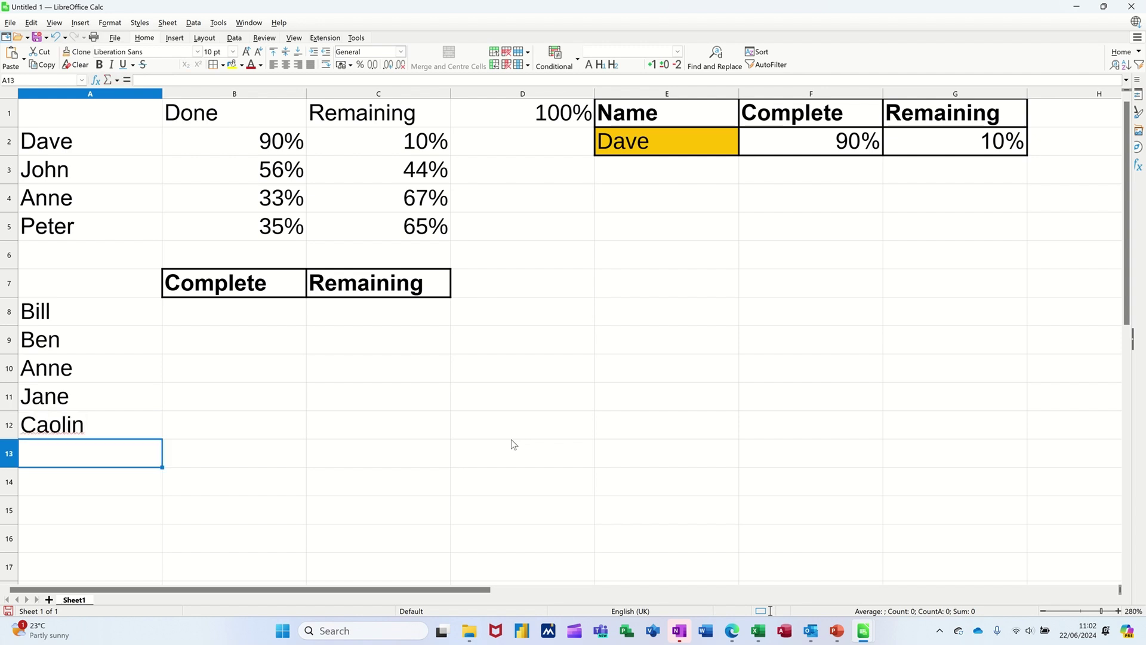
pyautogui.doubleClick(51, 431)
pyautogui.press('BackSpace')
pyautogui.press('Return')
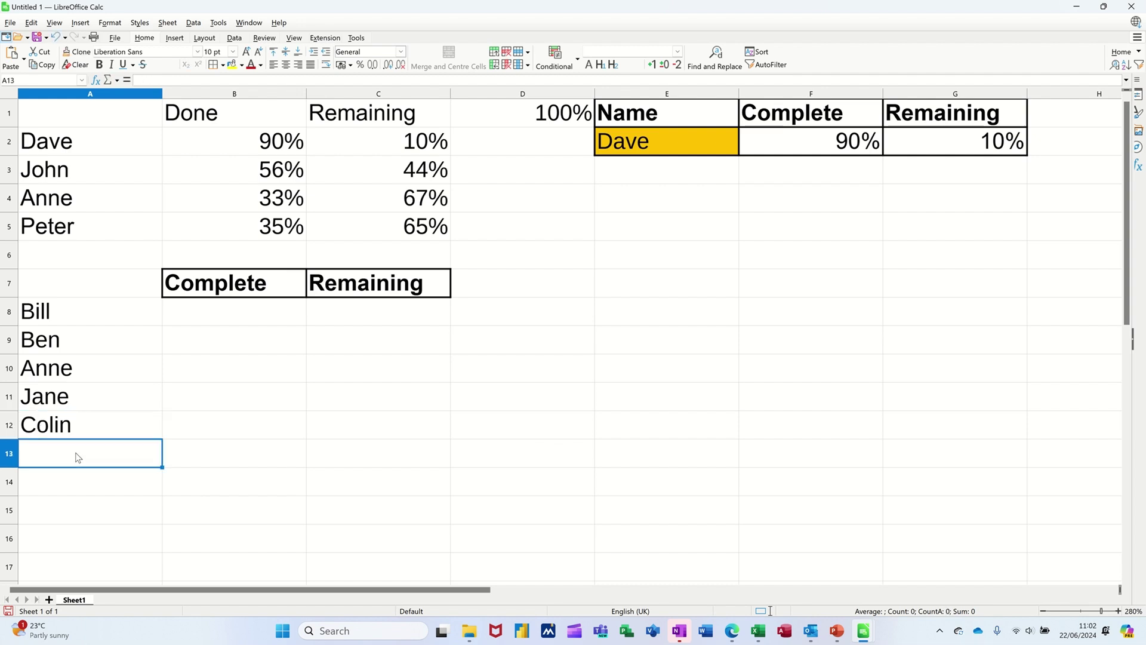
# Step: Enter Steve in A13, then type 34, 55, 66, 44, 55, 66 into B8:B13
pyautogui.write('Steve')
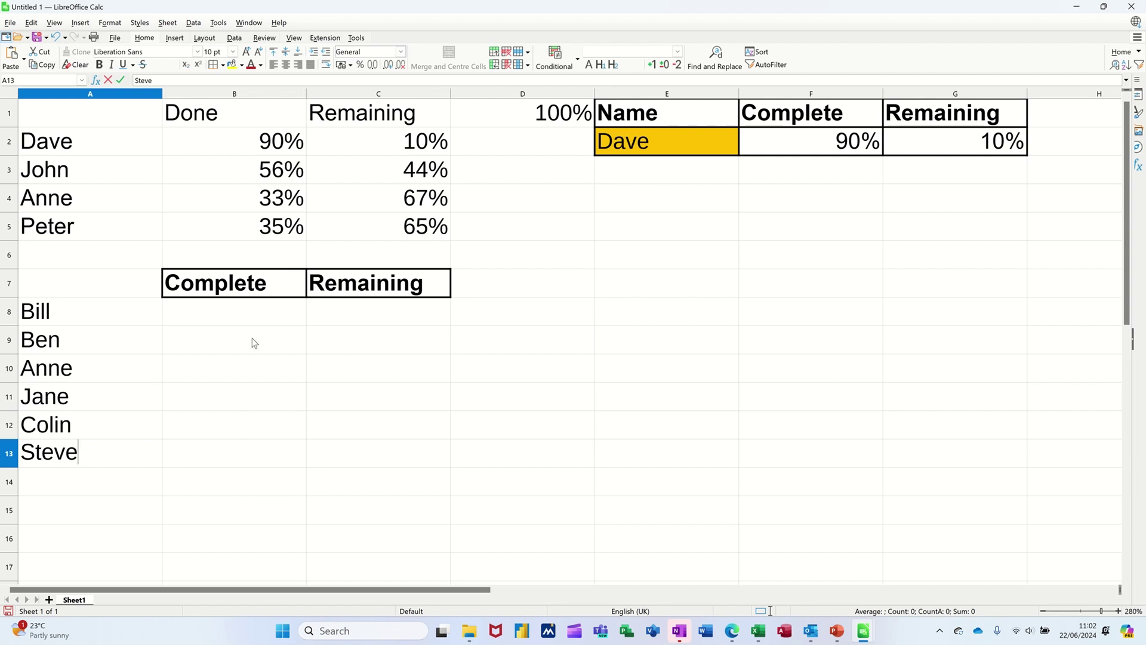
pyautogui.click(226, 317)
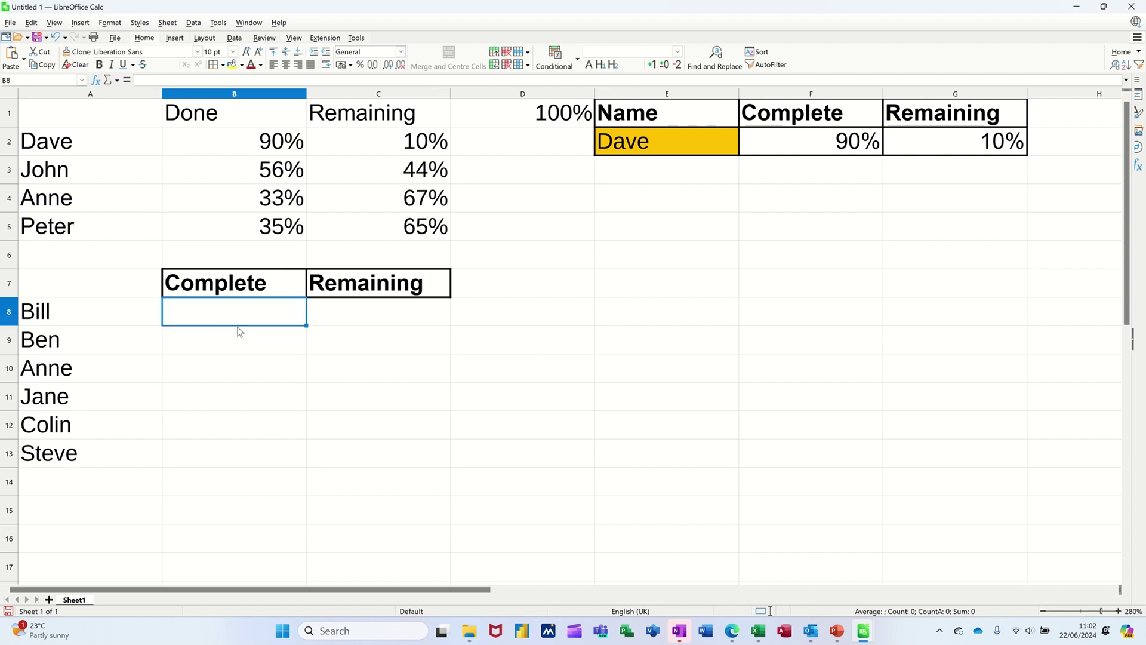
pyautogui.write('34')
pyautogui.press('Return')
pyautogui.write('55')
pyautogui.press('Return')
pyautogui.write('66')
pyautogui.press('Return')
pyautogui.write('44')
pyautogui.press('Return')
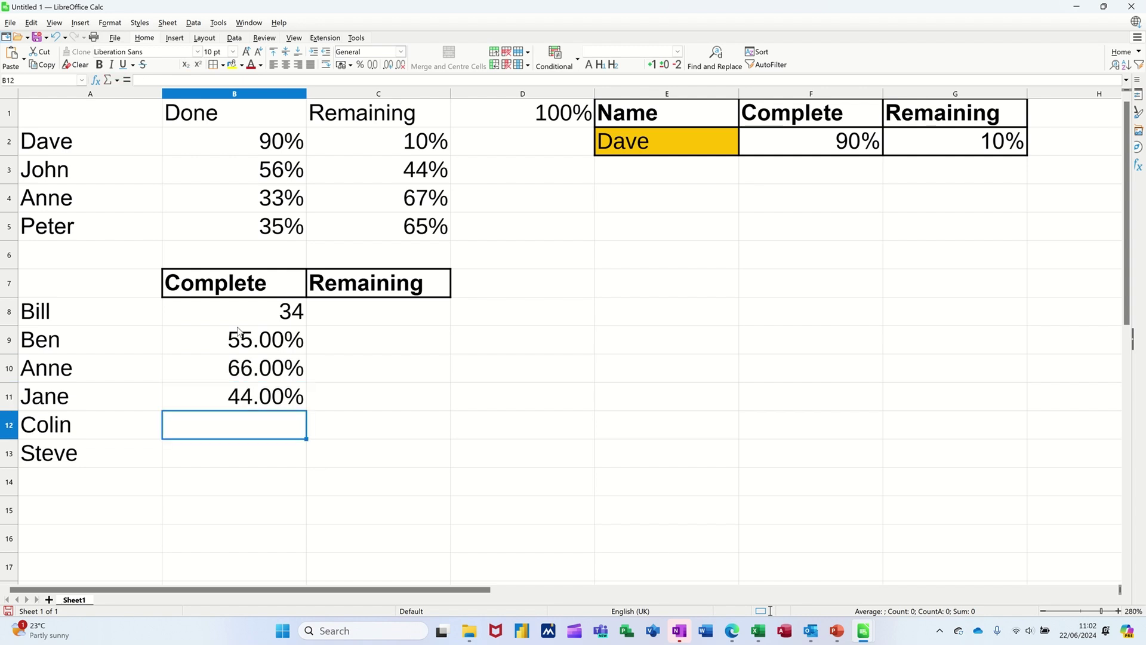
pyautogui.write('55')
pyautogui.press('Return')
pyautogui.write('66')
pyautogui.press('Return')
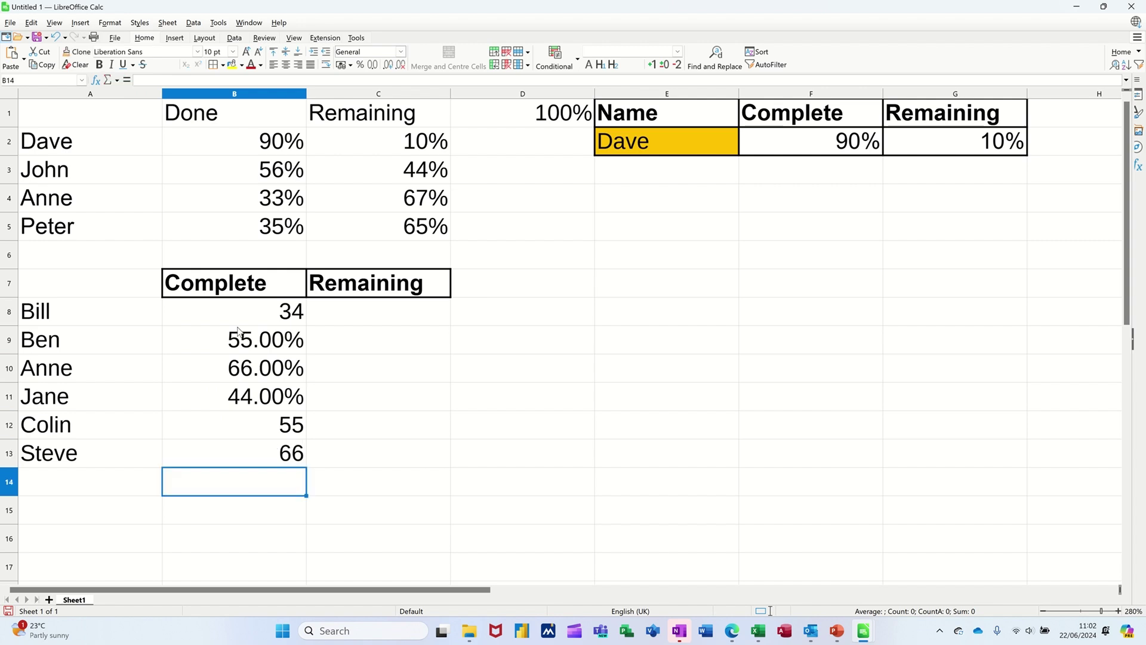
# Step: Format B8:B13 as percent and re-enter 34%, 44%, 55%, 66%, 77% down the column
pyautogui.moveTo(248, 313); pyautogui.dragTo(244, 449)
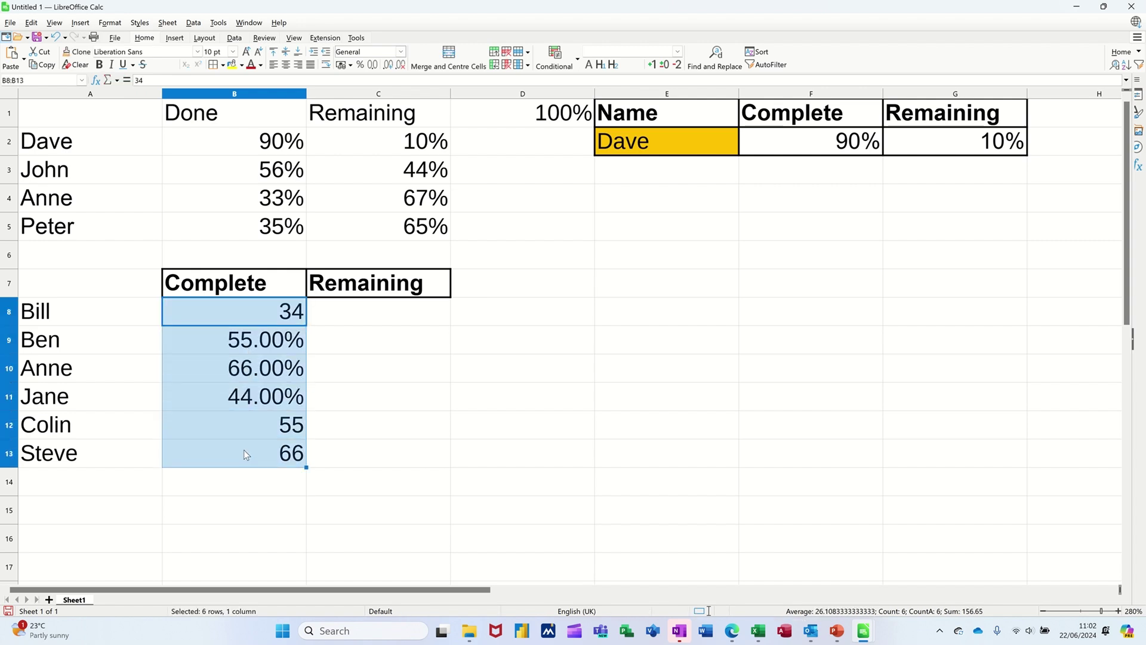
pyautogui.click(360, 64)
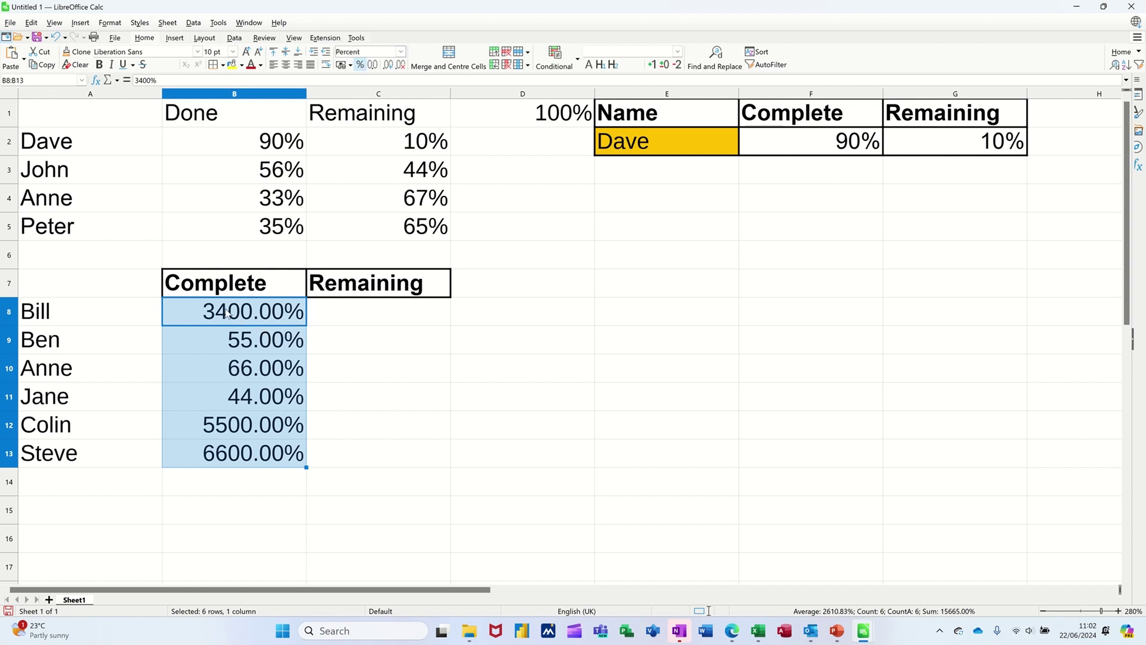
pyautogui.write('34')
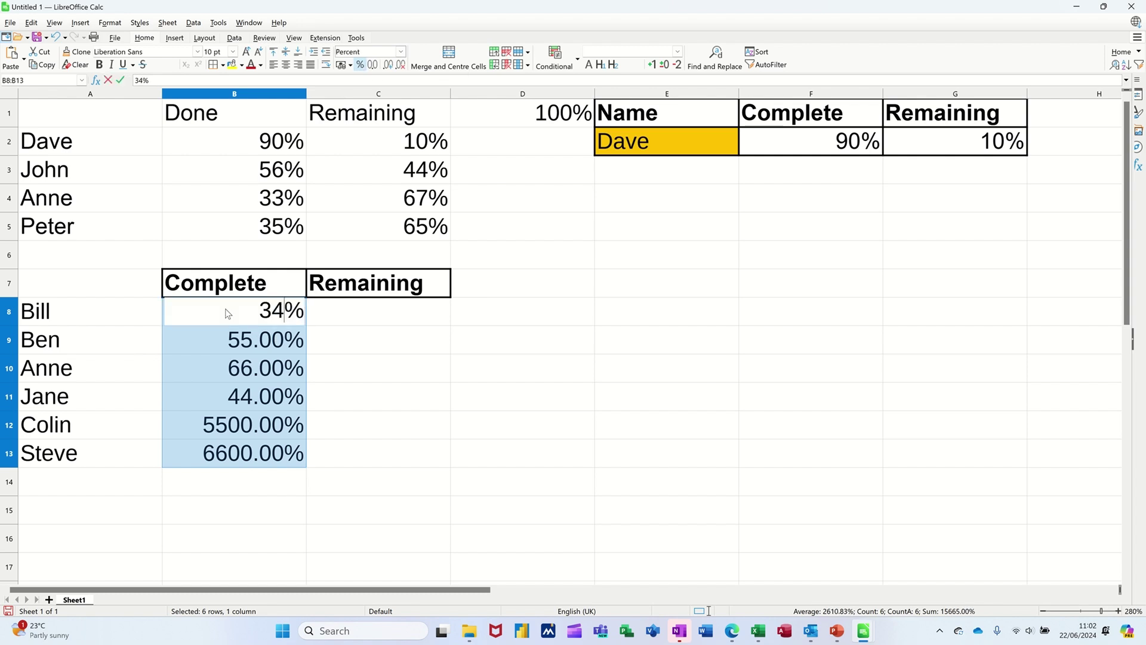
pyautogui.press('Return')
pyautogui.write('44')
pyautogui.press('Return')
pyautogui.write('55')
pyautogui.press('Return')
pyautogui.write('66')
pyautogui.press('Return')
pyautogui.write('77')
pyautogui.press('Return')
# Step: Enter 77% in B13, then fill C8:C13 with =$D$1-B8 for the remaining values
pyautogui.write('77')
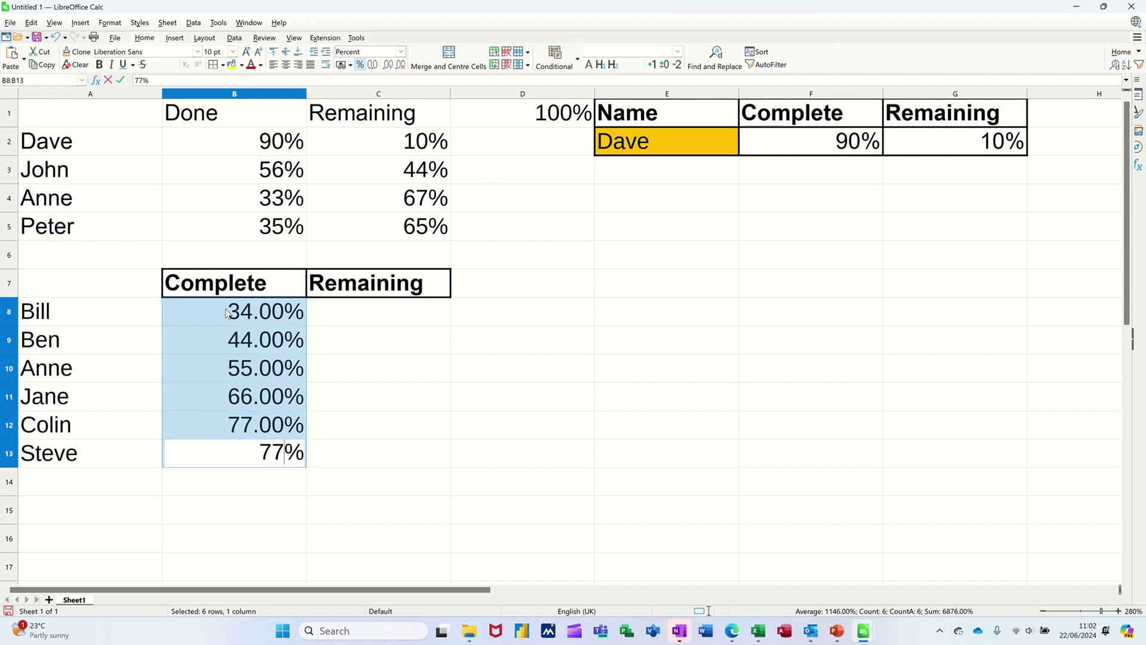
pyautogui.click(361, 320)
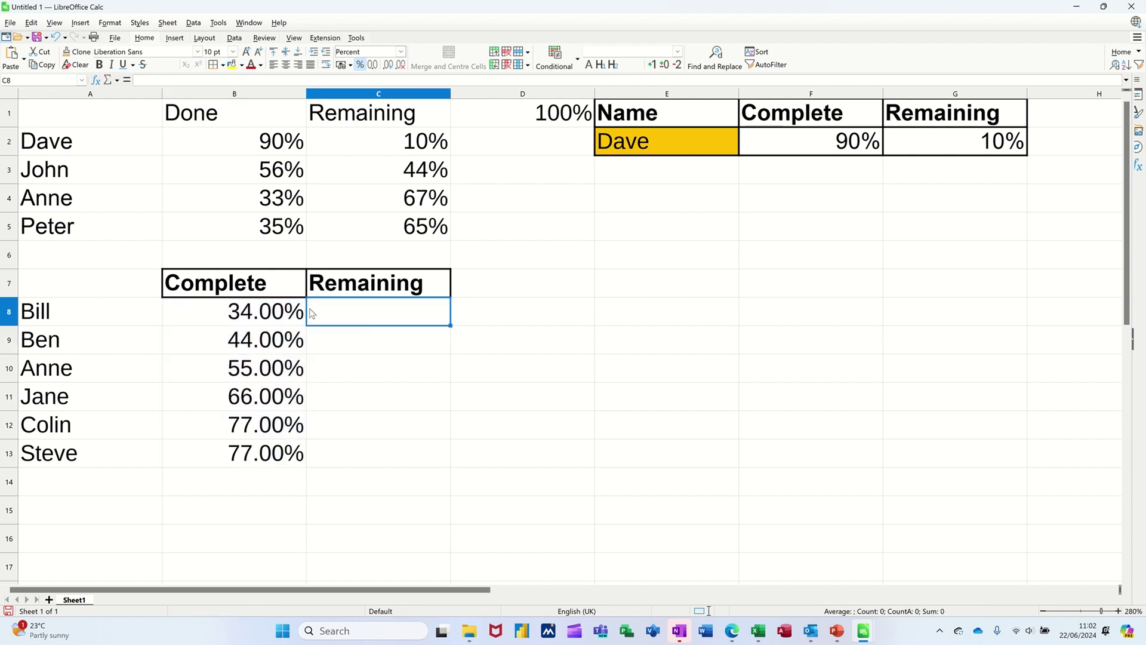
pyautogui.write('=')
pyautogui.click(533, 117)
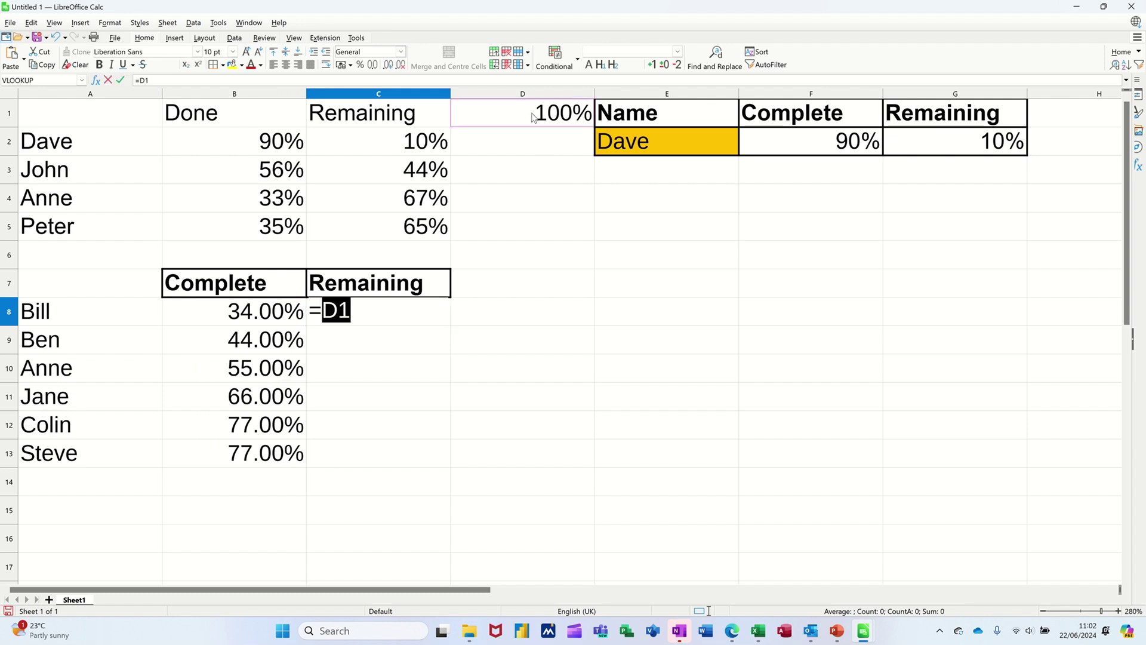
pyautogui.hotkey('shift', 'F4')
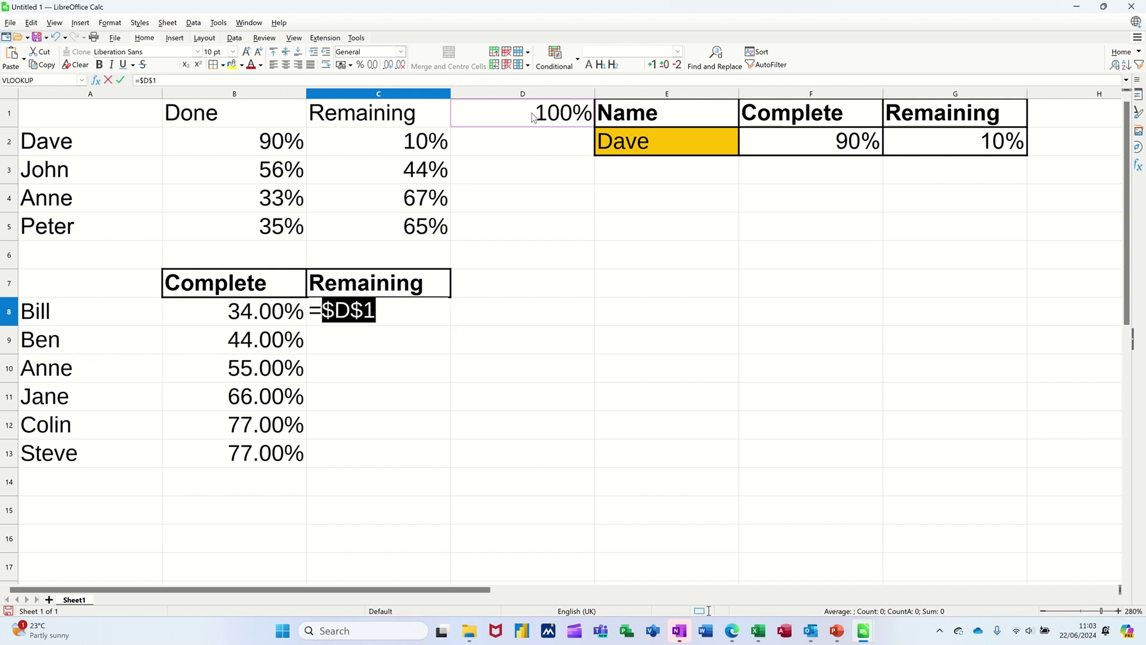
pyautogui.write('-')
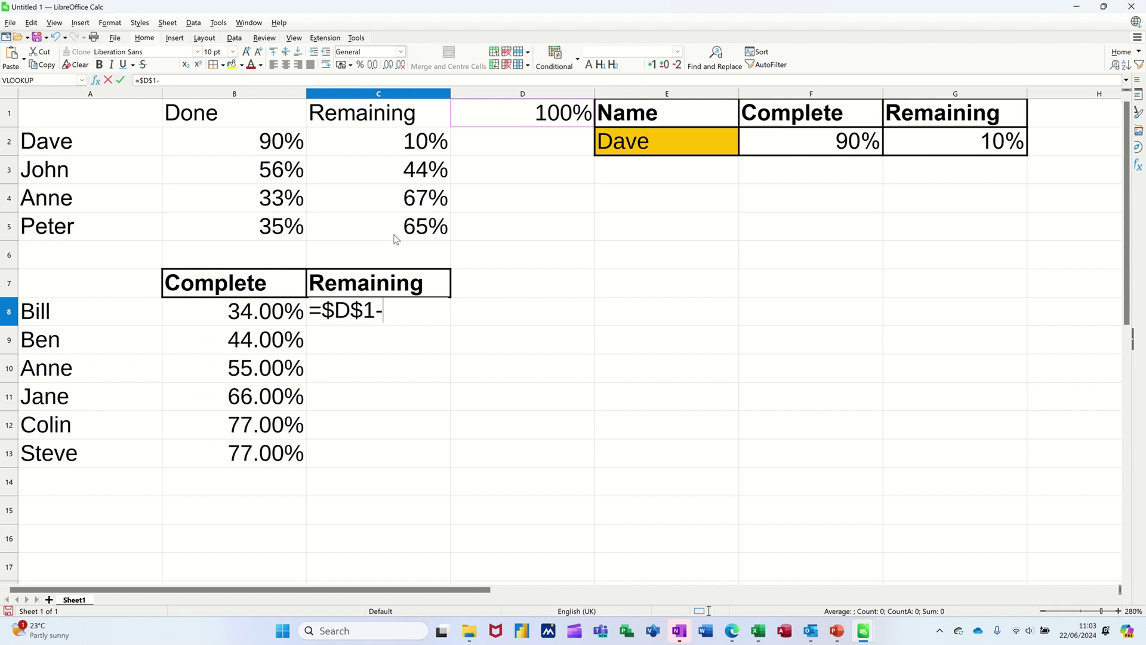
pyautogui.click(251, 320)
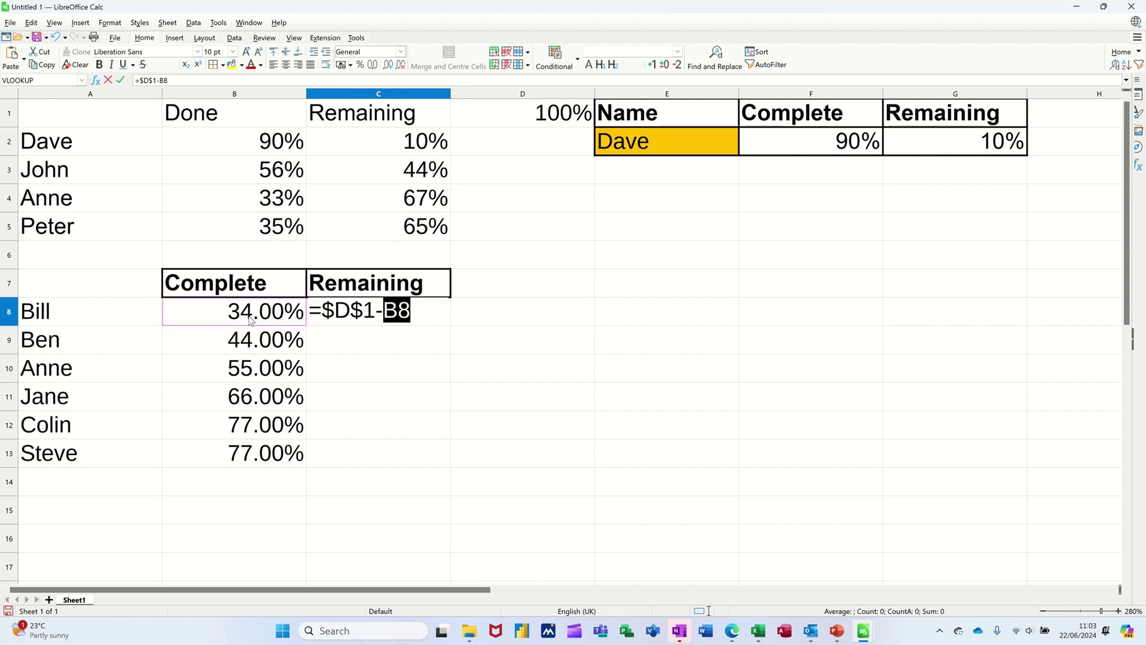
pyautogui.click(120, 80)
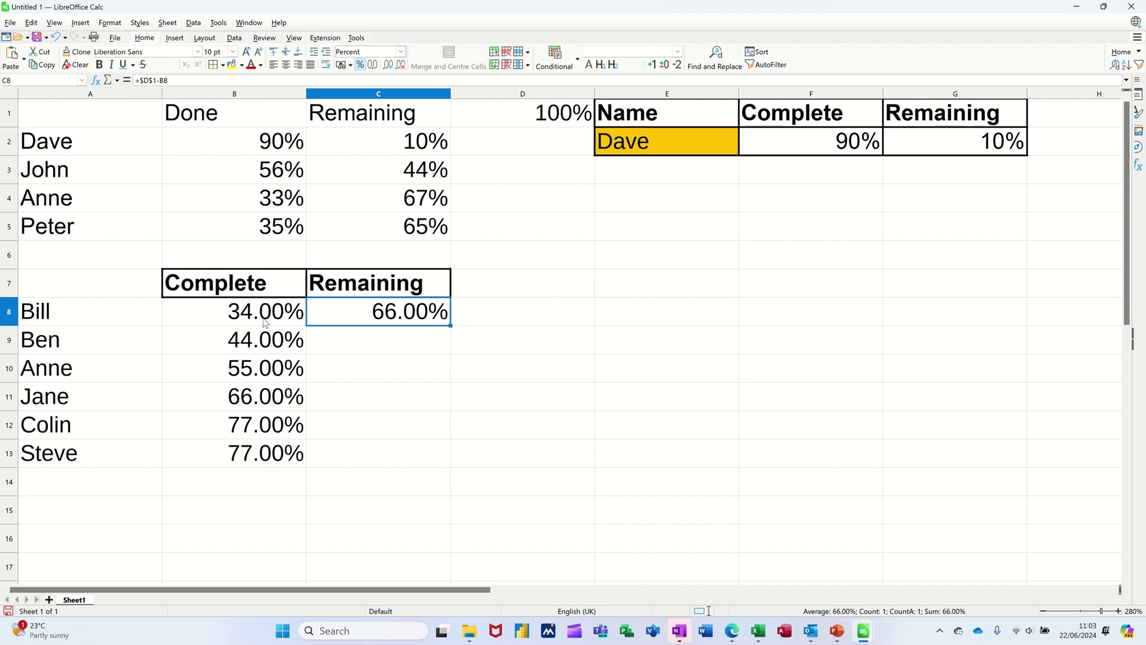
pyautogui.doubleClick(451, 326)
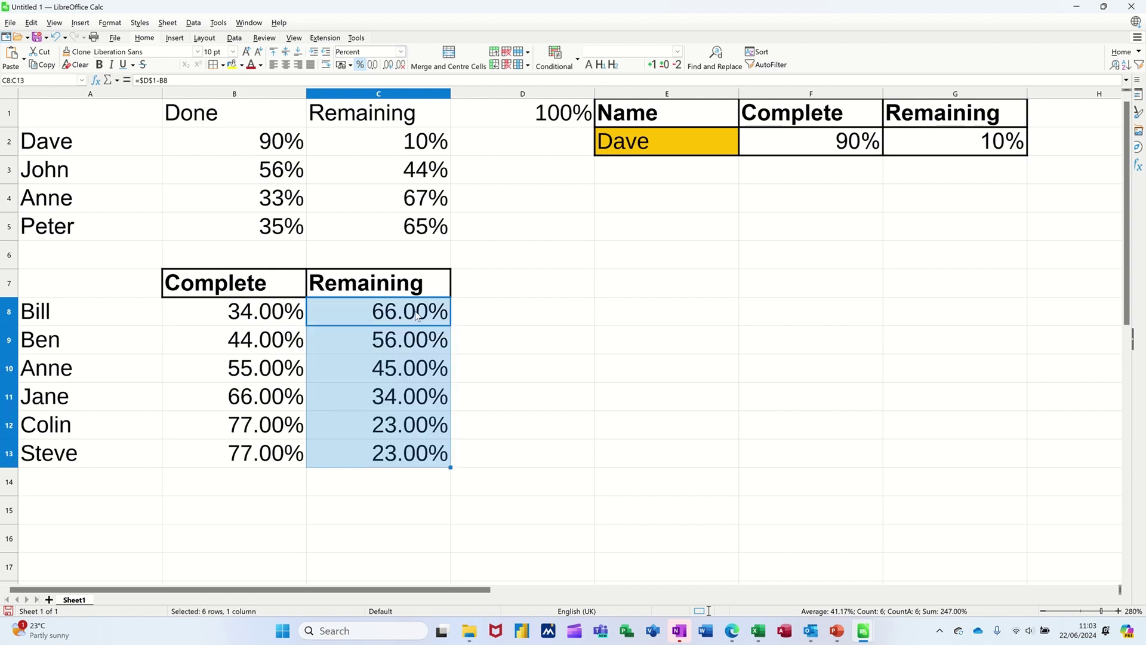
pyautogui.click(247, 341)
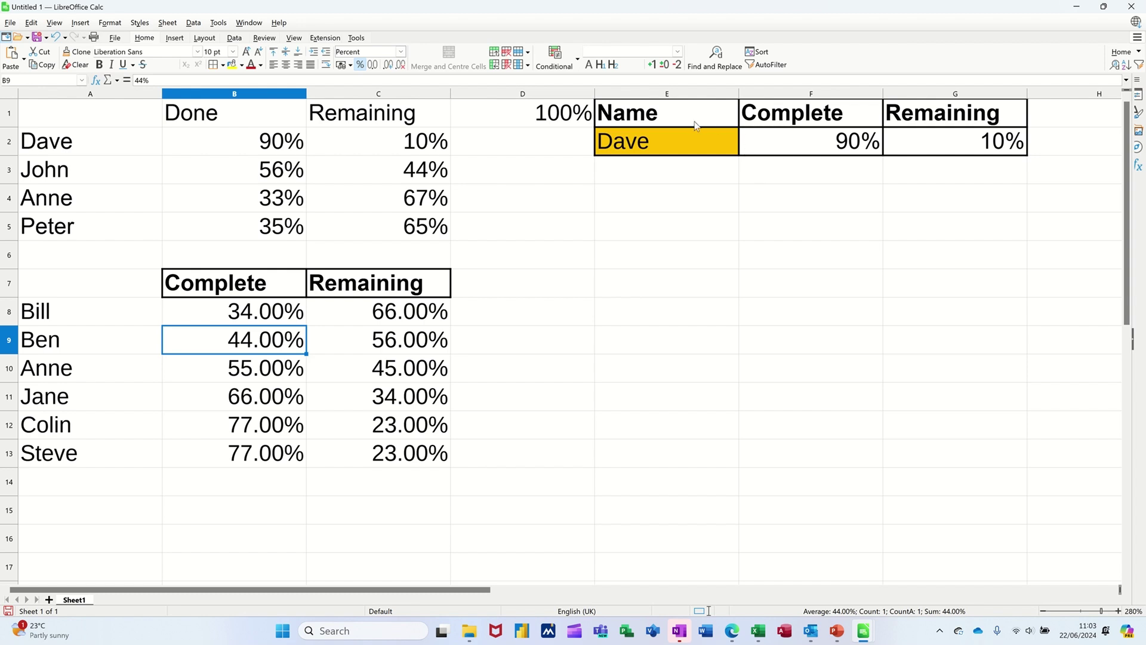
# Step: Copy the bordered Complete and Remaining headers from F1:G1 into F7:G7
pyautogui.moveTo(778, 119); pyautogui.dragTo(933, 117)
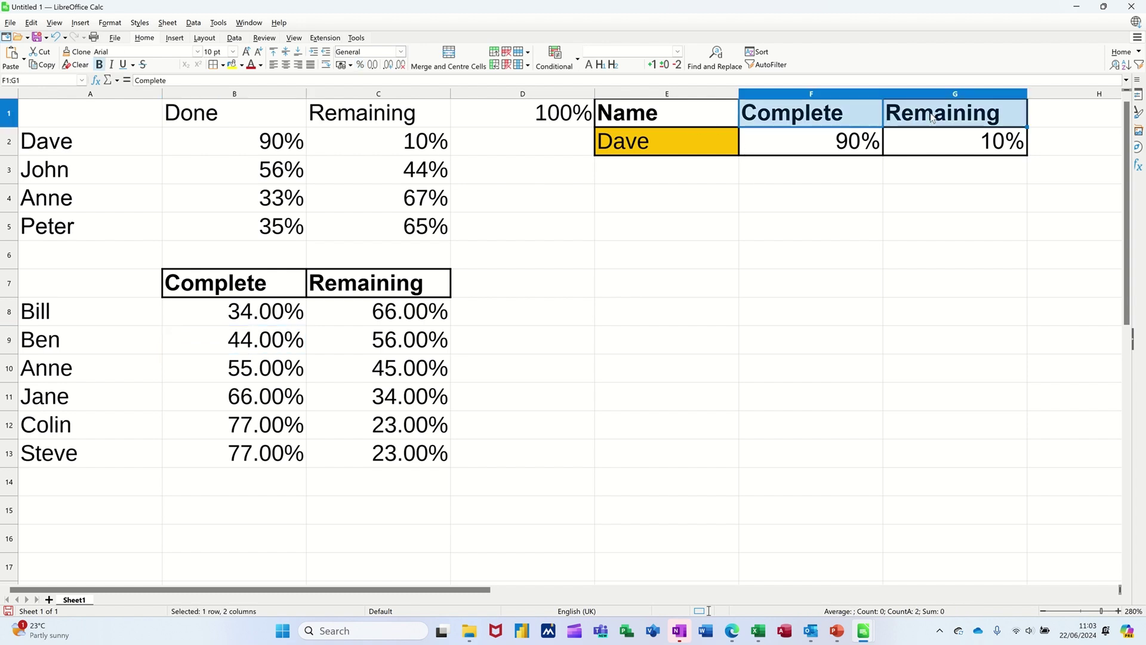
pyautogui.hotkey('ctrl', 'c')
pyautogui.click(769, 287)
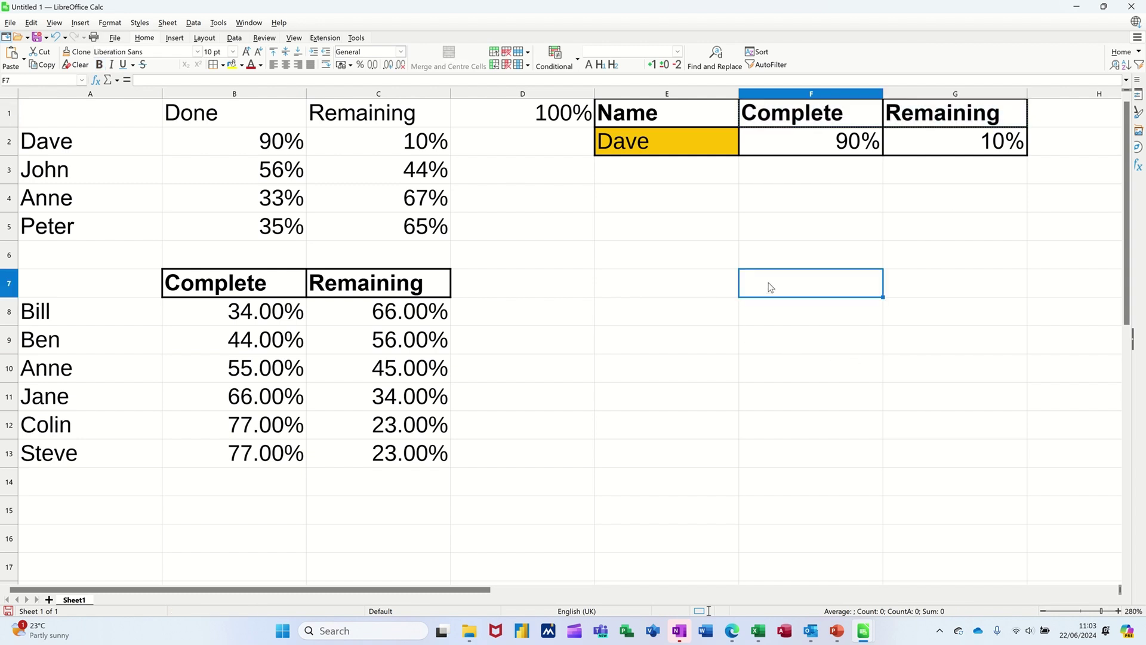
pyautogui.hotkey('ctrl', 'v')
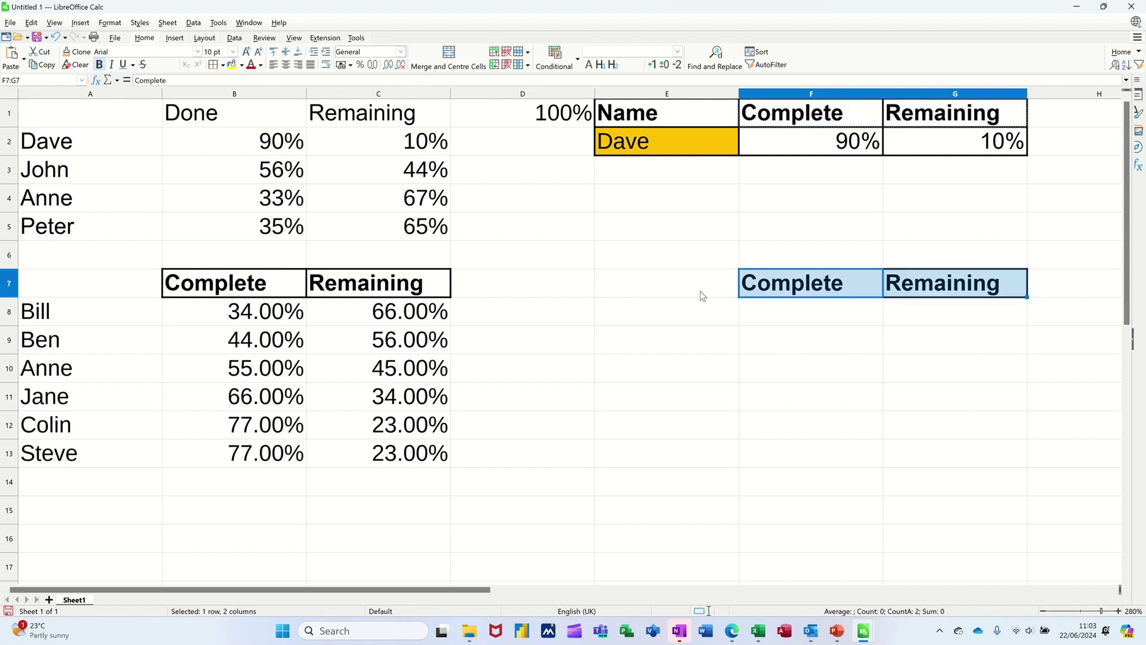
# Step: Review the names offered by E2's existing validation dropdown
pyautogui.click(678, 313)
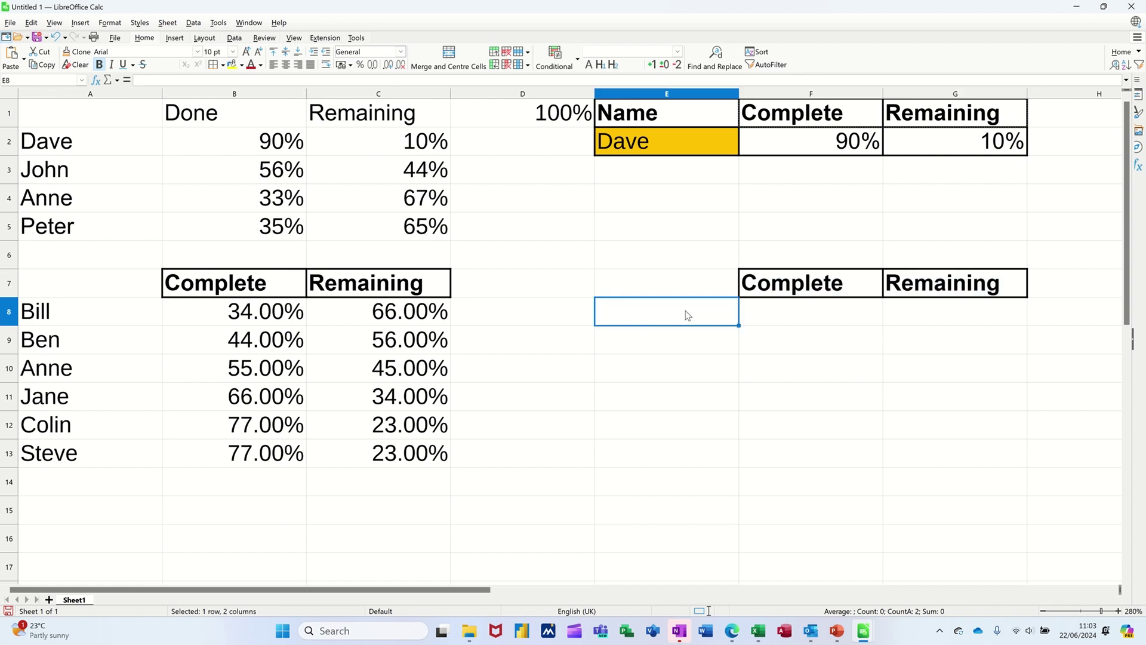
pyautogui.click(678, 149)
pyautogui.click(744, 149)
pyautogui.click(744, 148)
# Step: Set E8's validity to allow a cell range with source $Sheet1.$A$8:$A$13
pyautogui.click(657, 319)
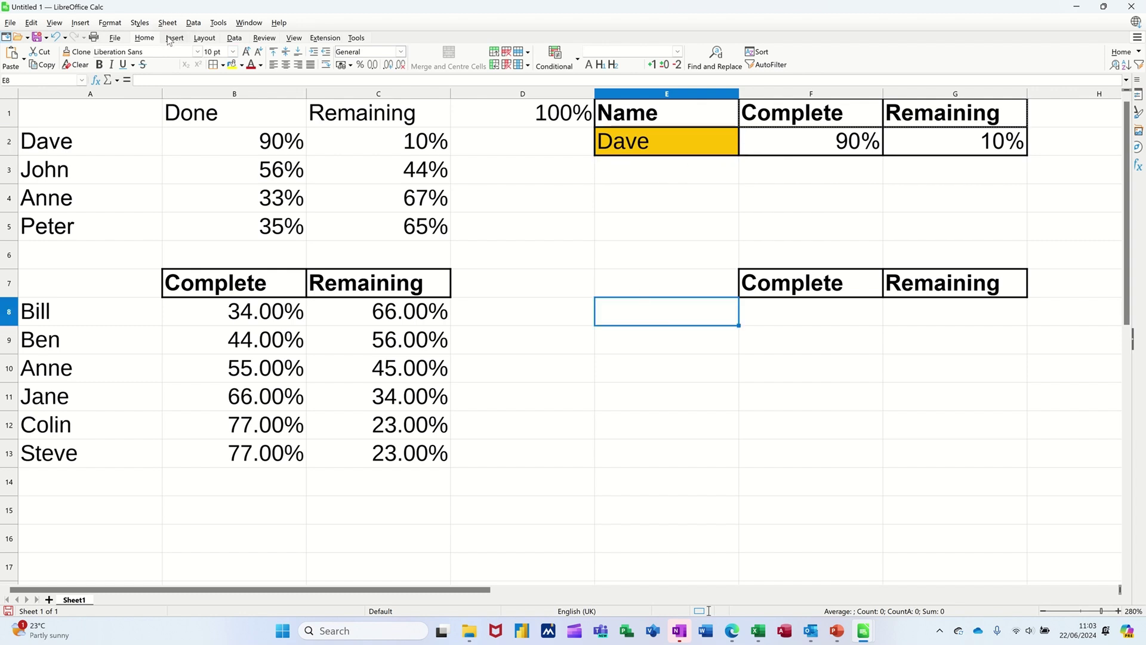
pyautogui.click(193, 23)
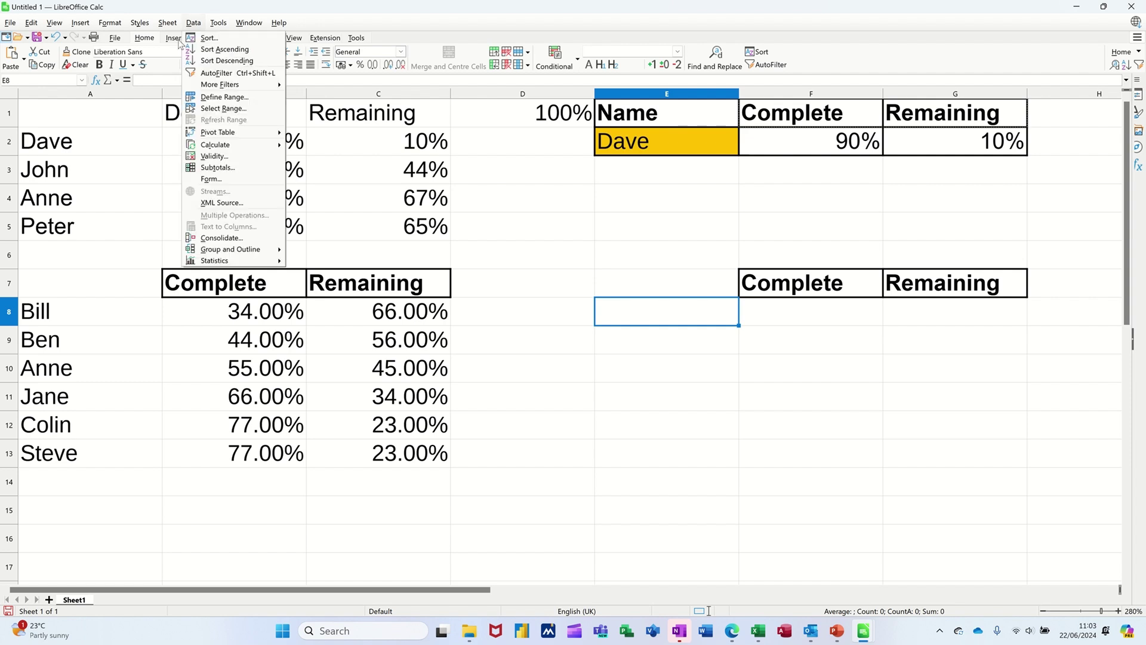
pyautogui.click(184, 55)
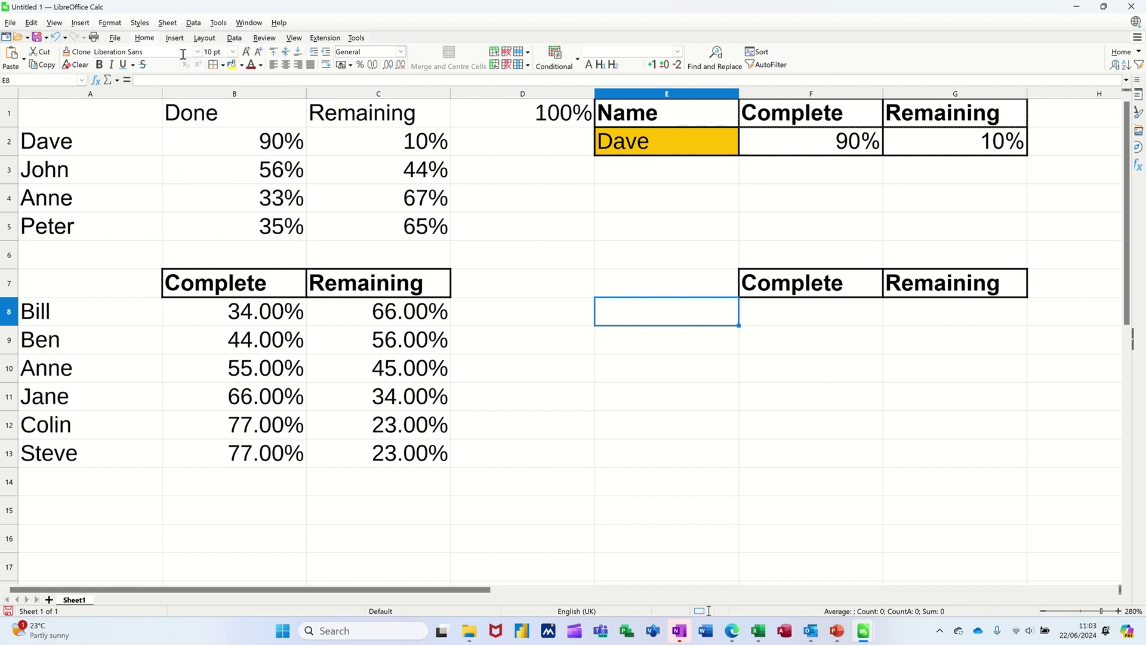
pyautogui.click(238, 39)
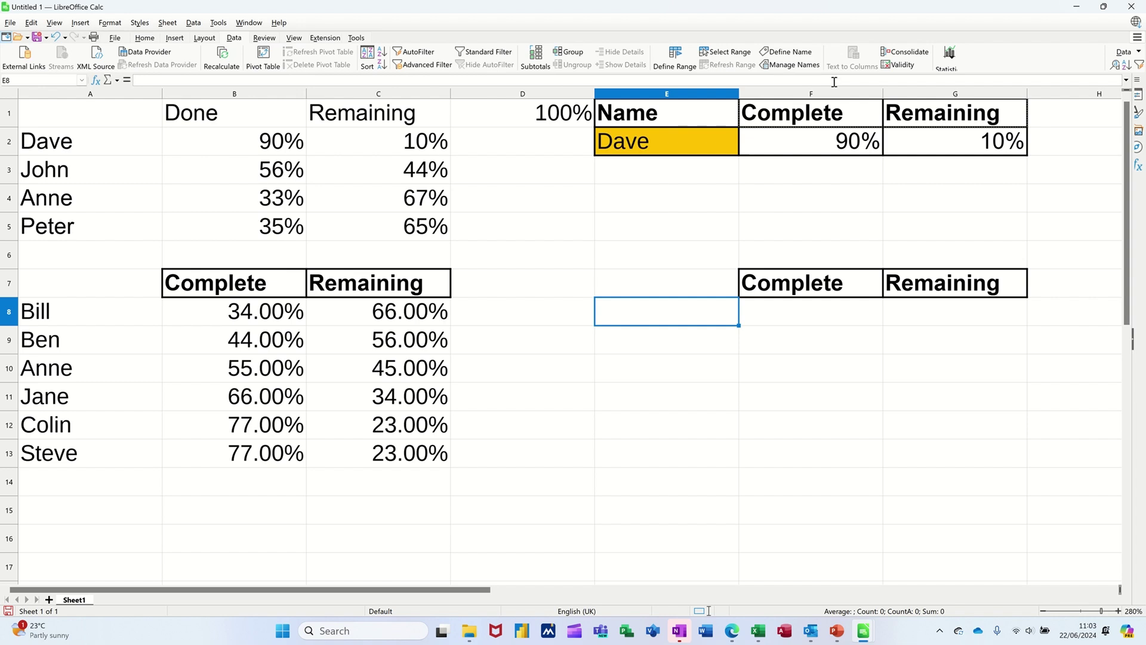
pyautogui.click(898, 66)
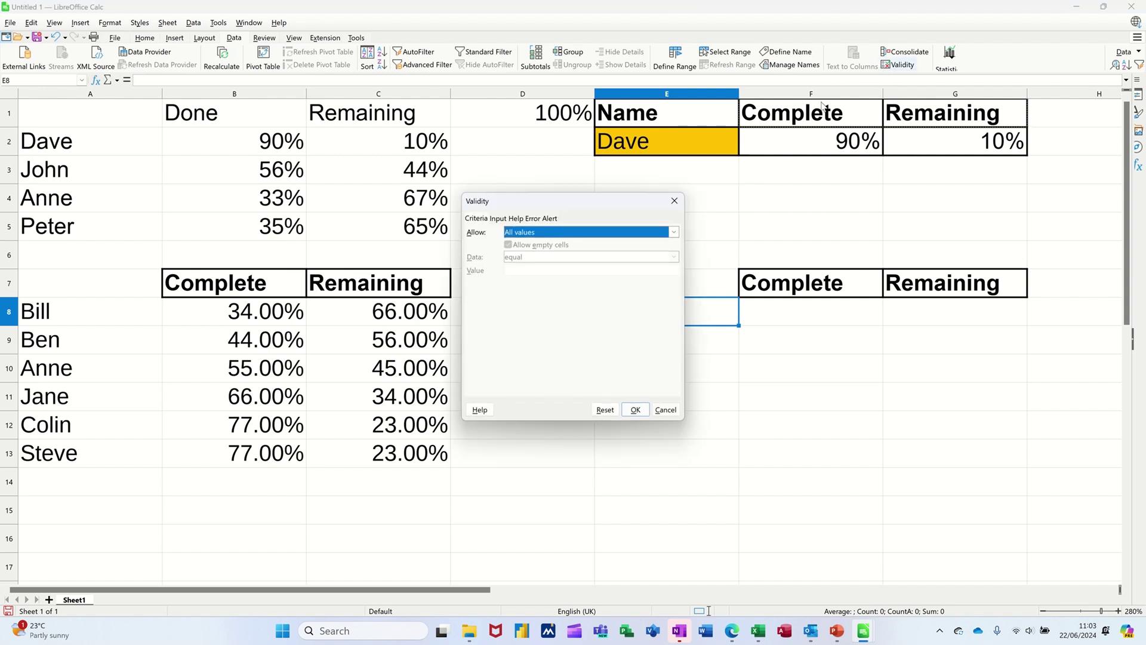
pyautogui.click(587, 234)
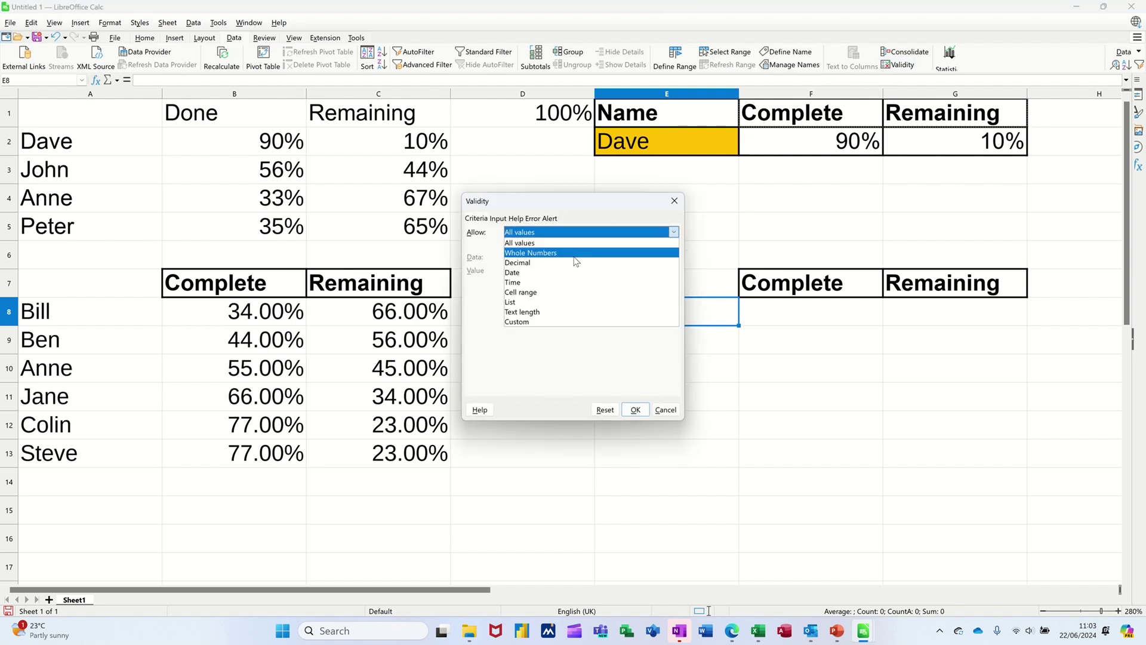
pyautogui.click(557, 293)
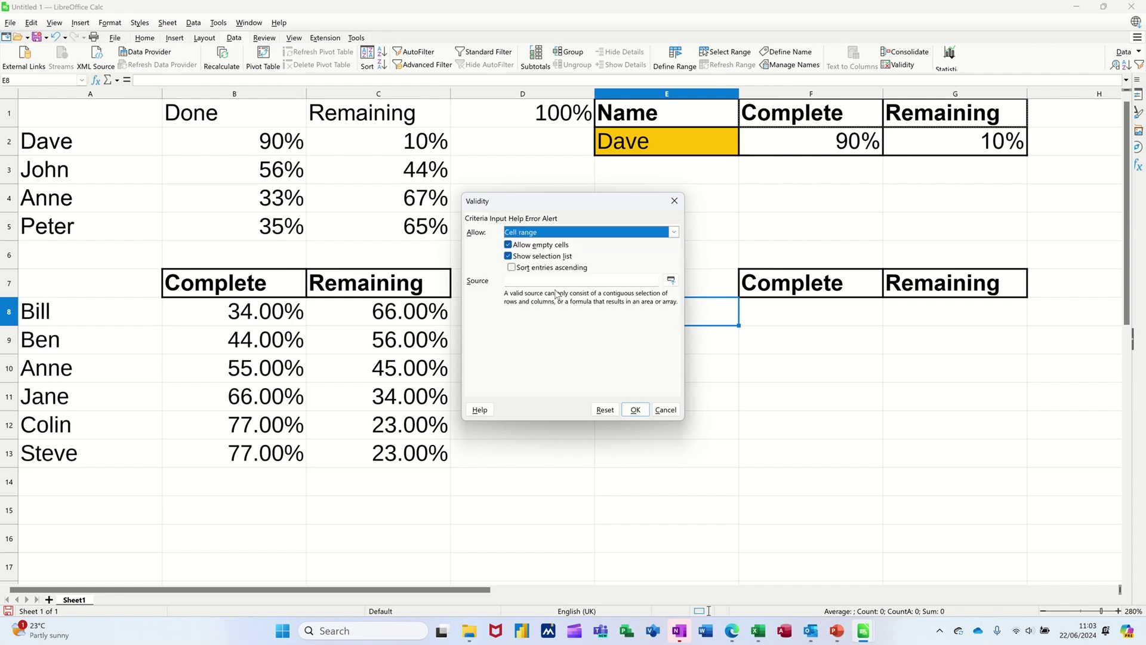
pyautogui.click(548, 284)
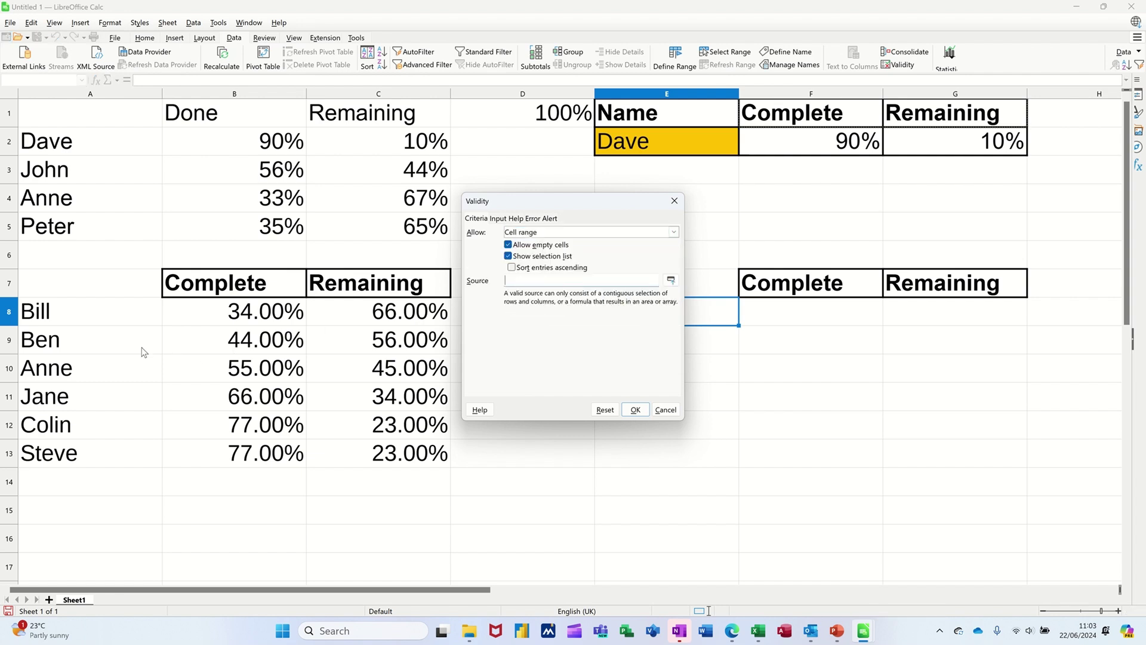
pyautogui.moveTo(105, 318); pyautogui.dragTo(103, 460)
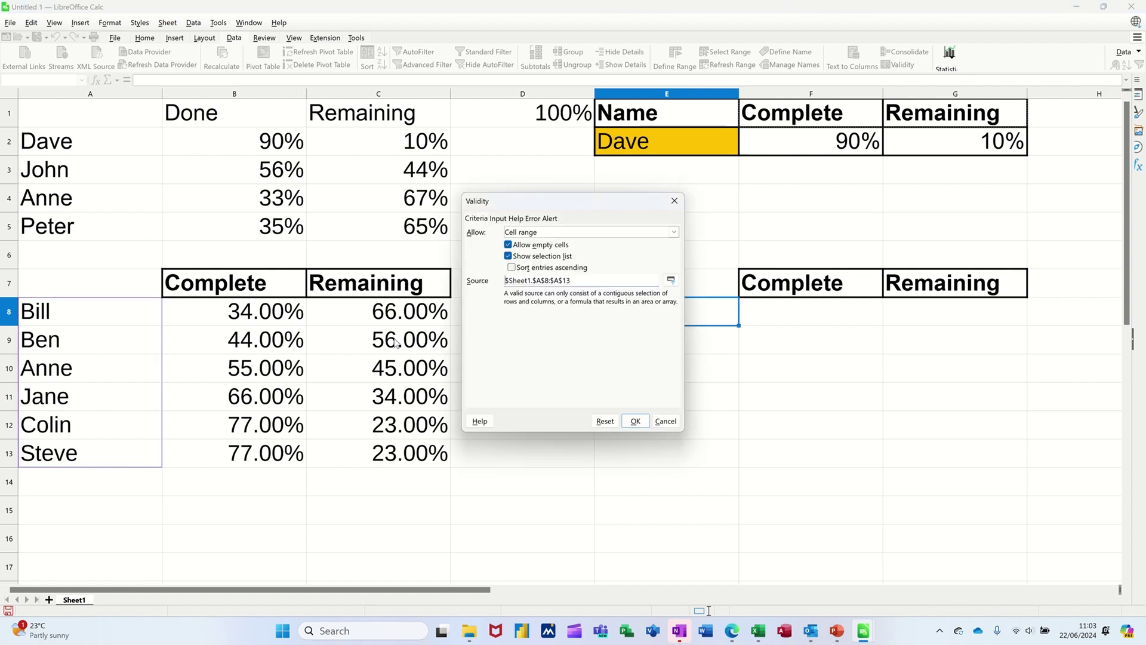
# Step: Confirm the validity rule and check the names listed in E8's dropdown
pyautogui.click(636, 422)
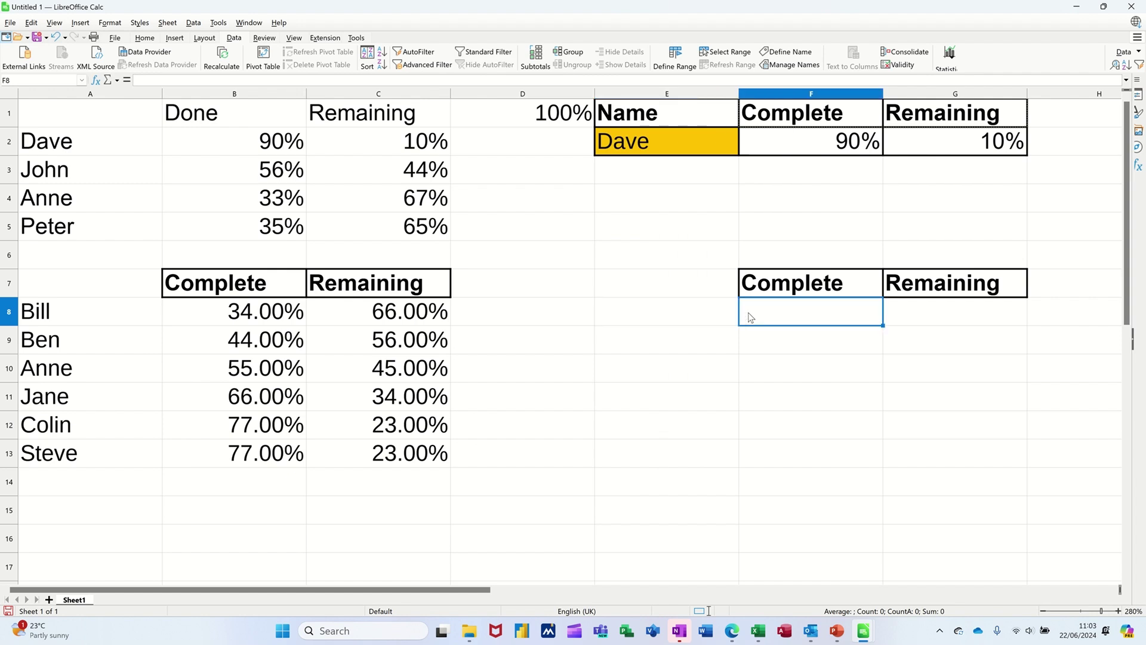
pyautogui.click(743, 319)
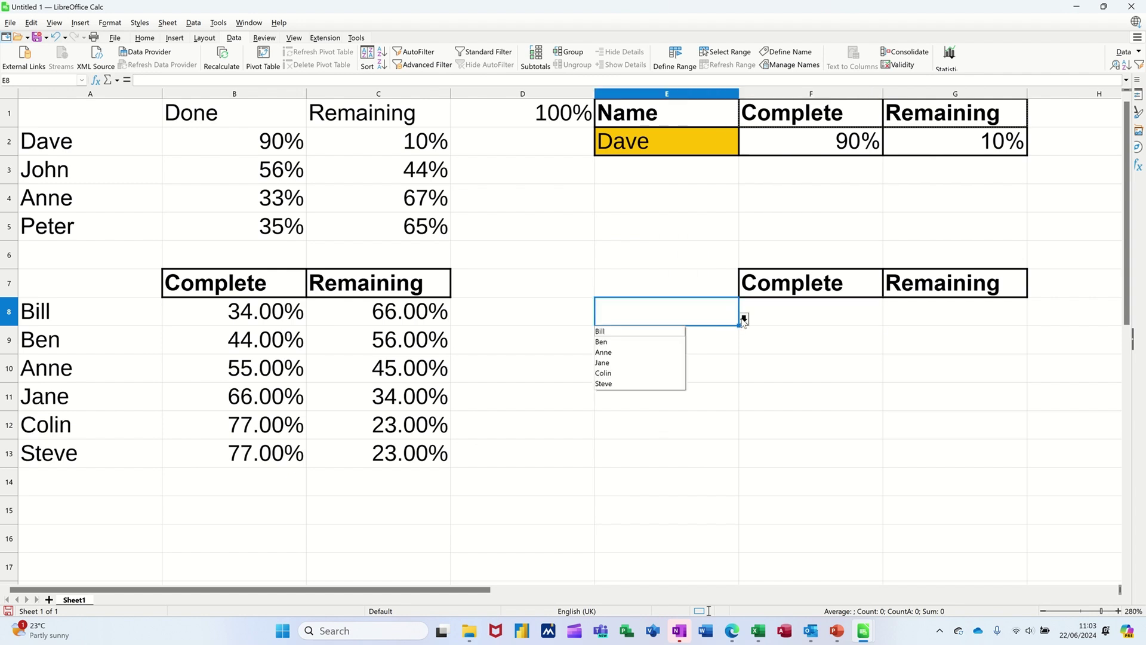
pyautogui.click(743, 319)
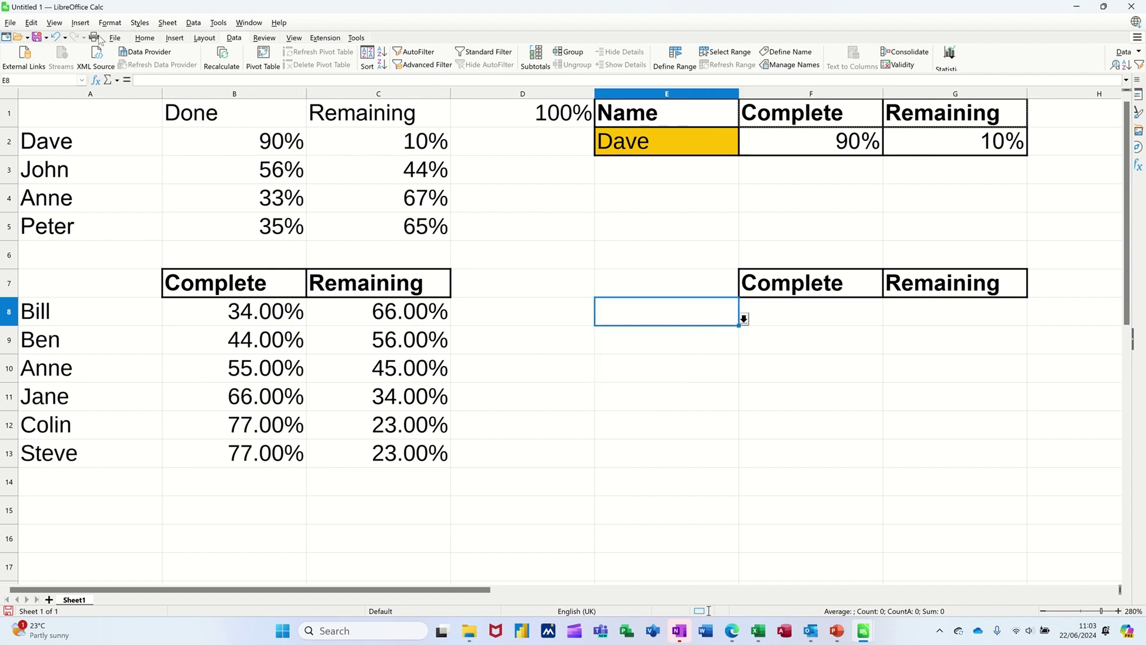
# Step: Give E8 a yellow background and choose Bill from its dropdown
pyautogui.click(144, 39)
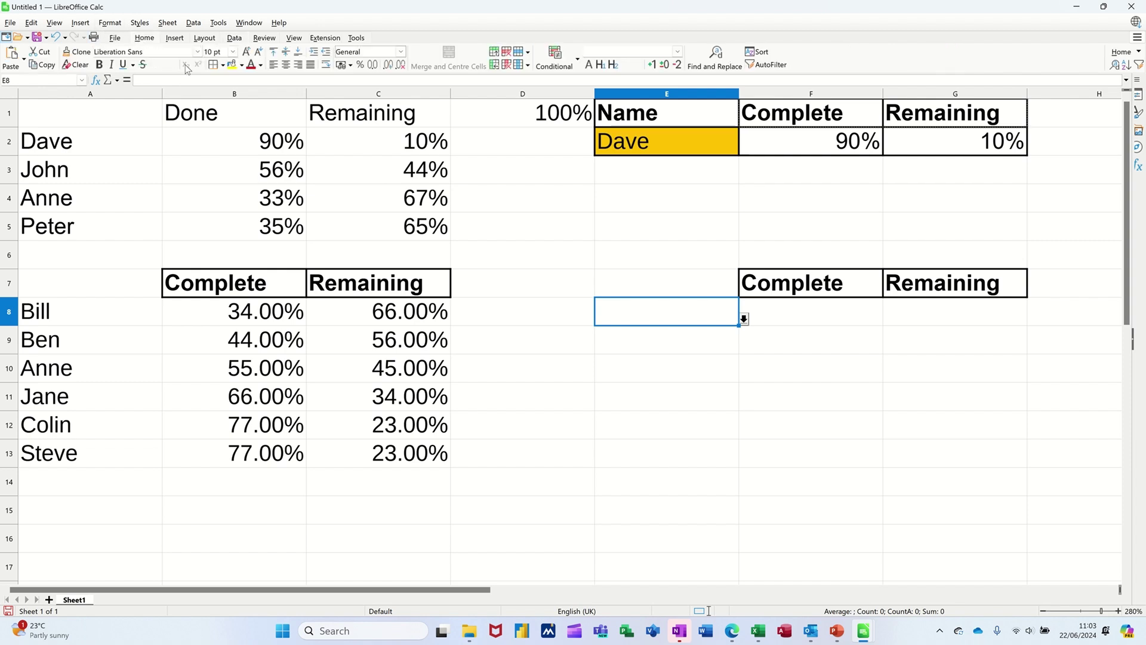
pyautogui.click(232, 65)
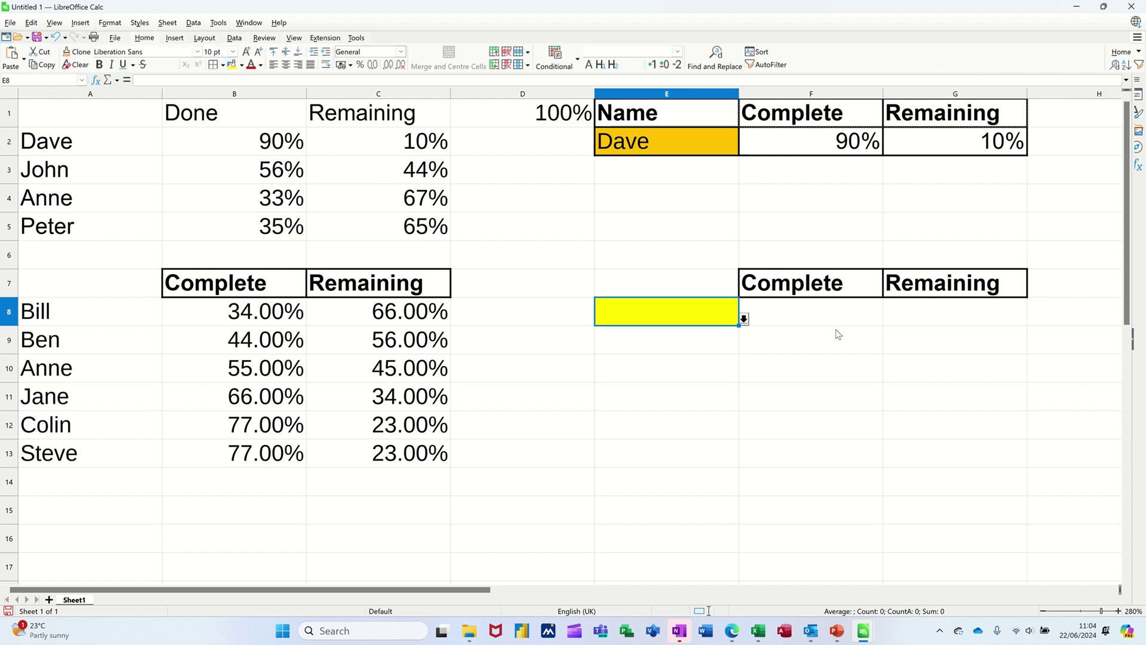
pyautogui.click(744, 319)
pyautogui.click(667, 332)
pyautogui.click(790, 318)
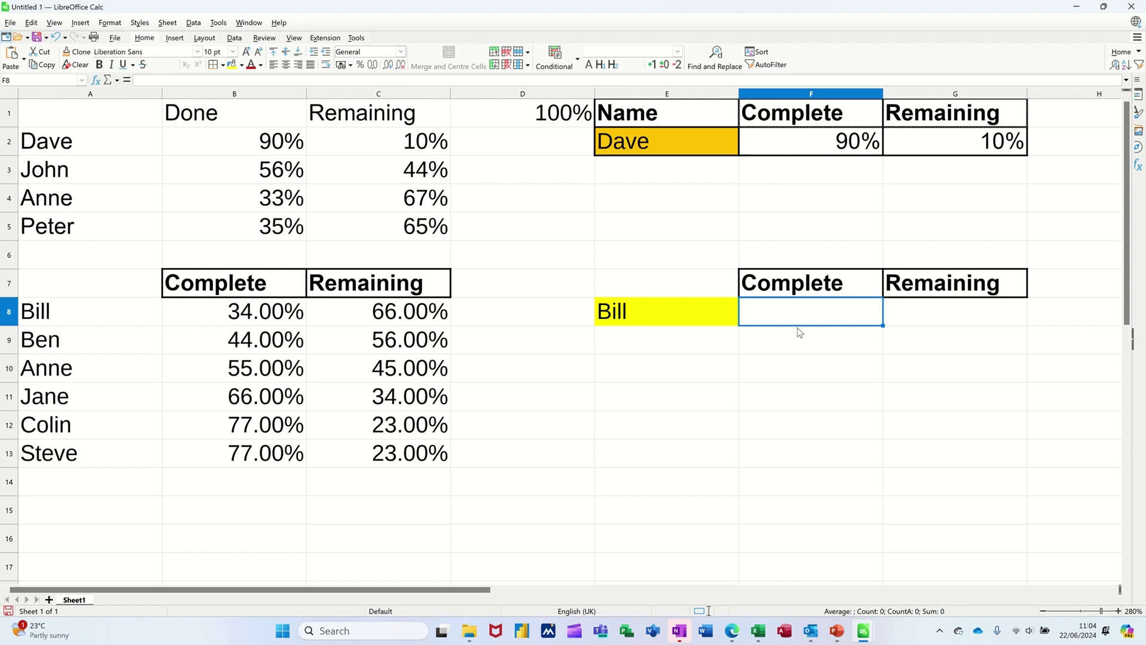
# Step: Apply percent number format to F8:G8 for the lookup results
pyautogui.moveTo(785, 317); pyautogui.dragTo(935, 304)
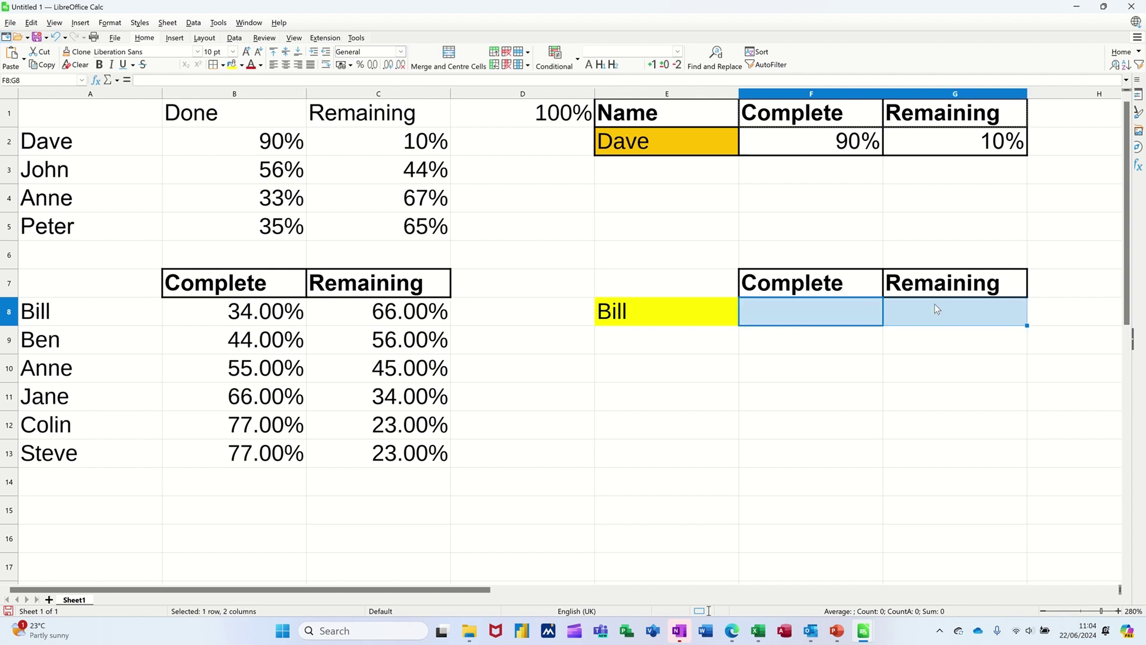
pyautogui.click(360, 65)
pyautogui.click(784, 319)
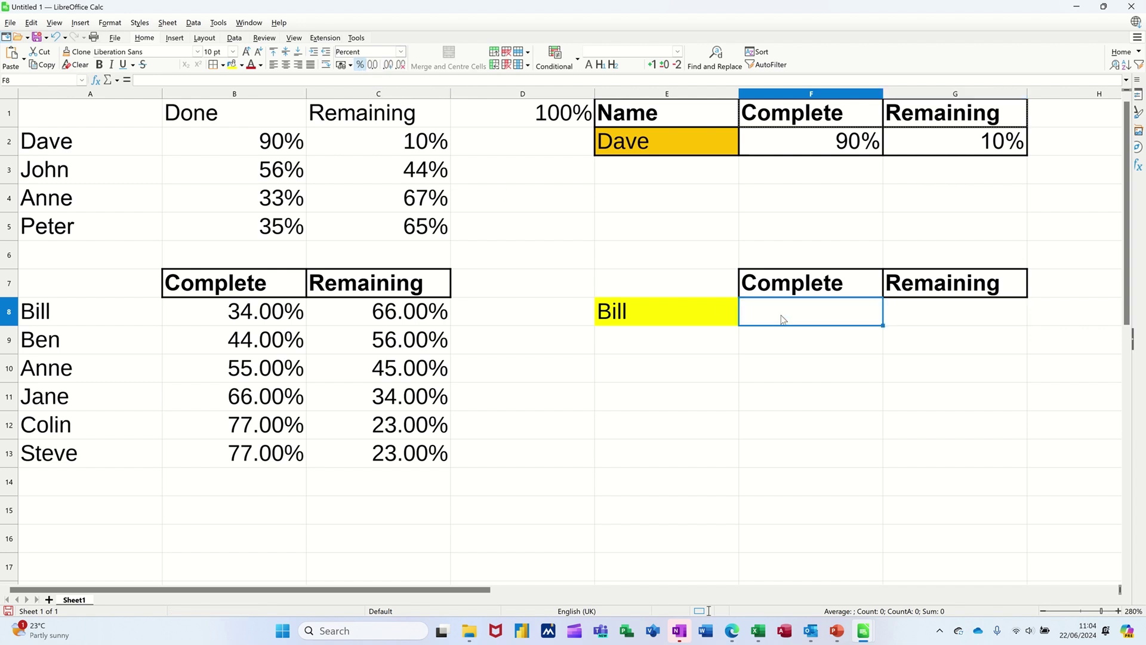
# Step: Enter =vlookup(E8,A8:C13,2,0) in F8, returning Bill's 34.00% complete
pyautogui.write('=v')
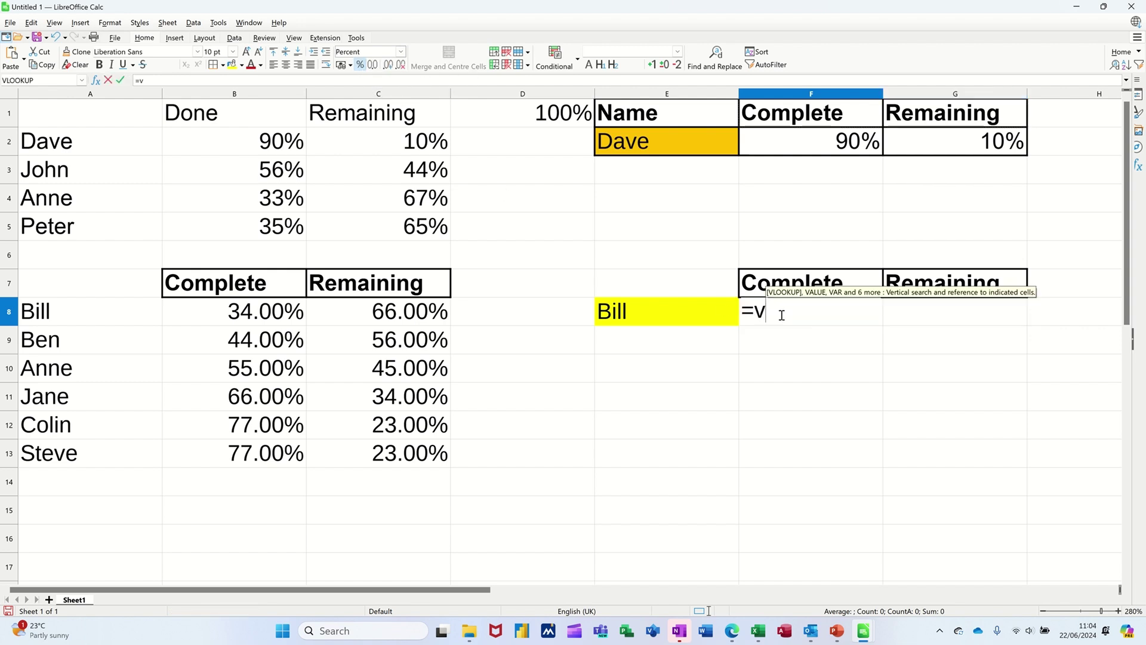
pyautogui.write('lookup')
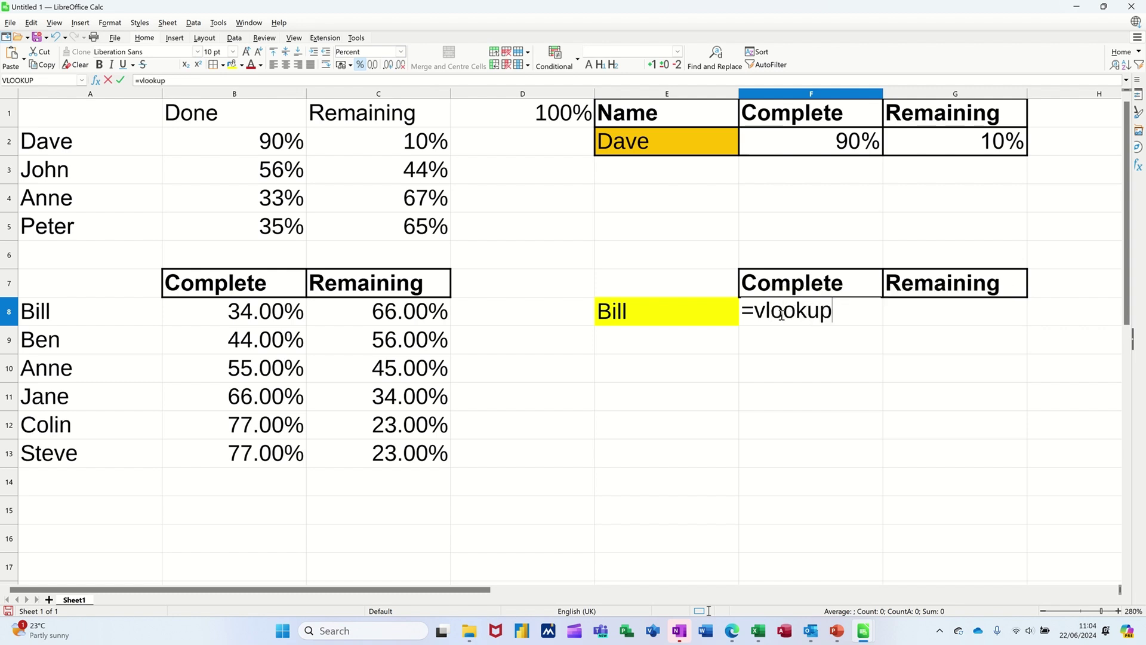
pyautogui.write('(')
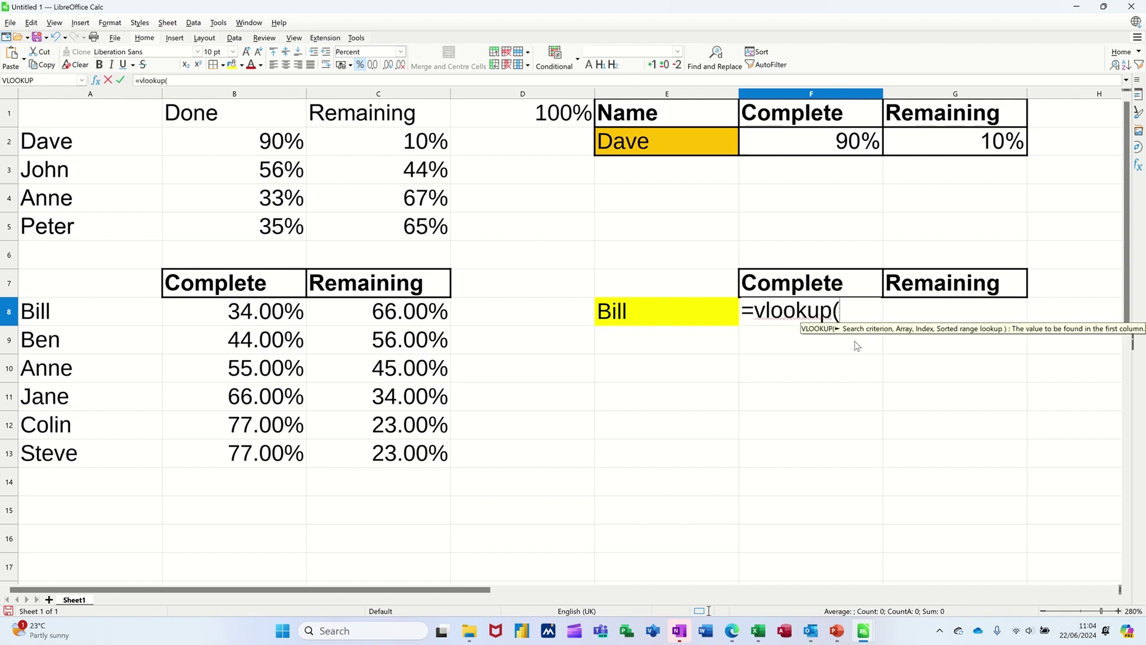
pyautogui.click(653, 311)
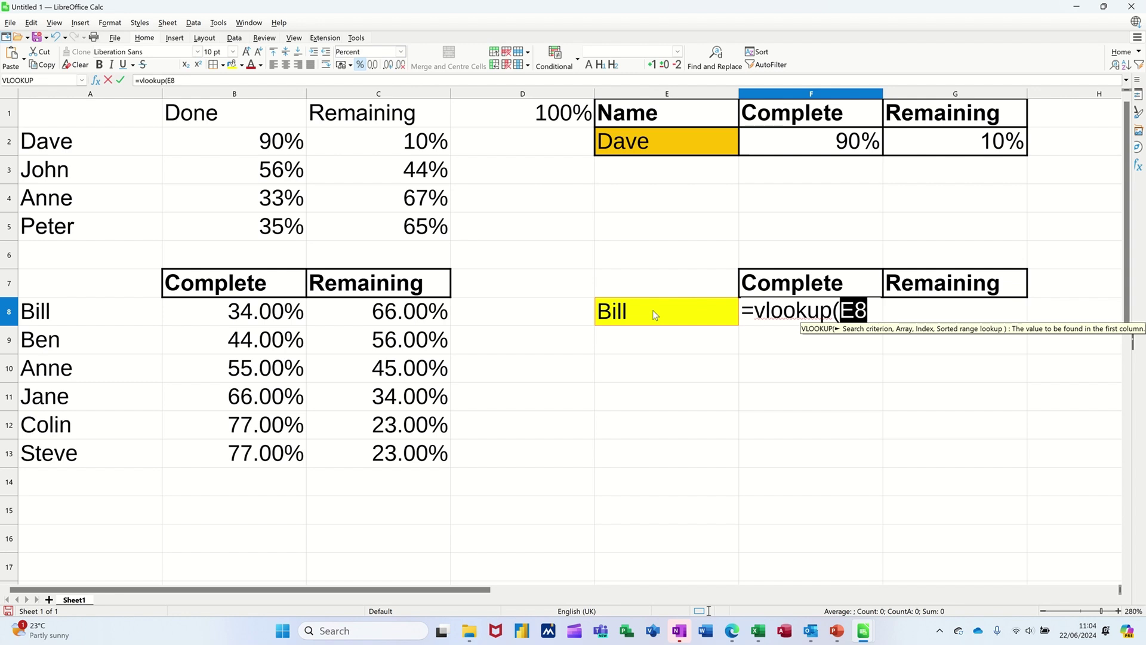
pyautogui.write(',')
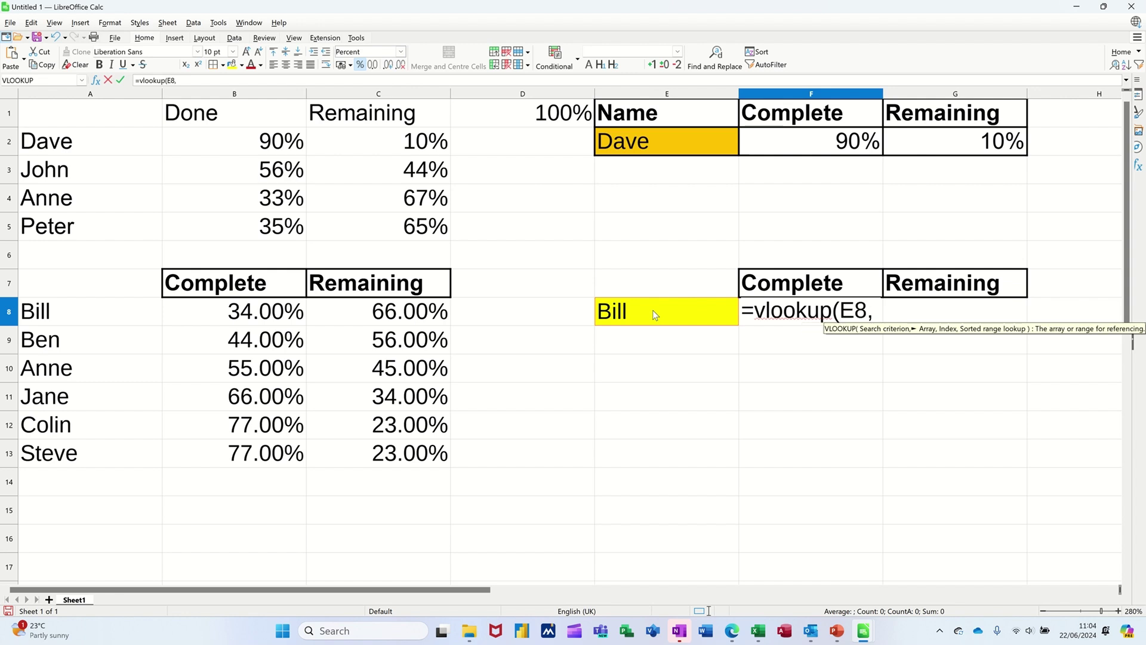
pyautogui.moveTo(89, 312); pyautogui.dragTo(389, 452)
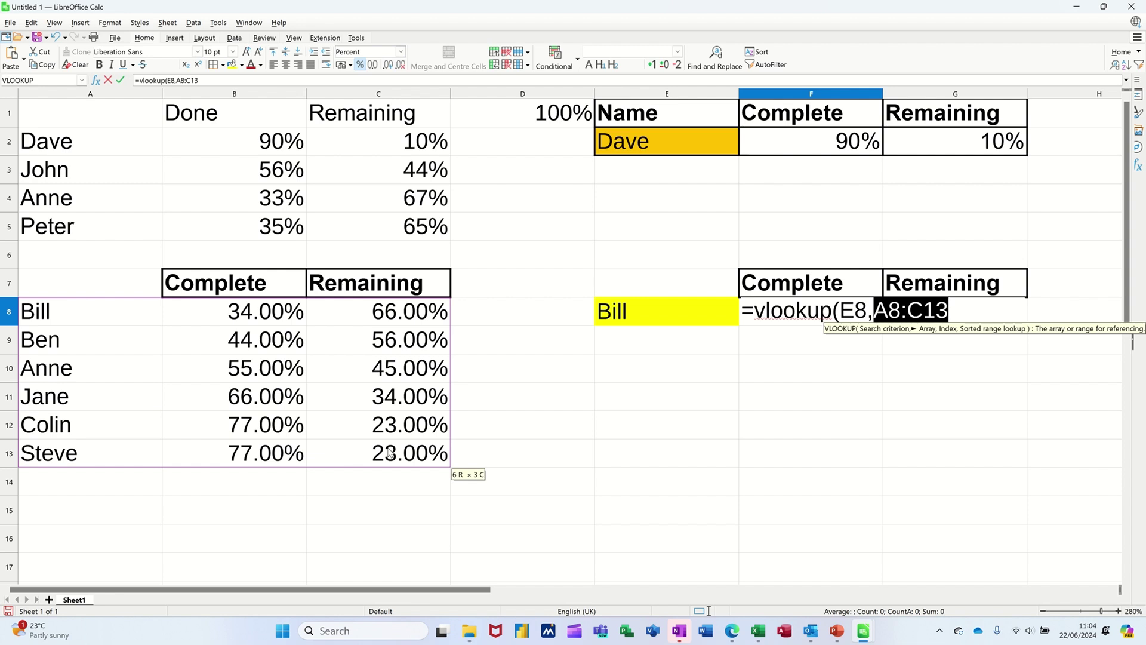
pyautogui.write(',')
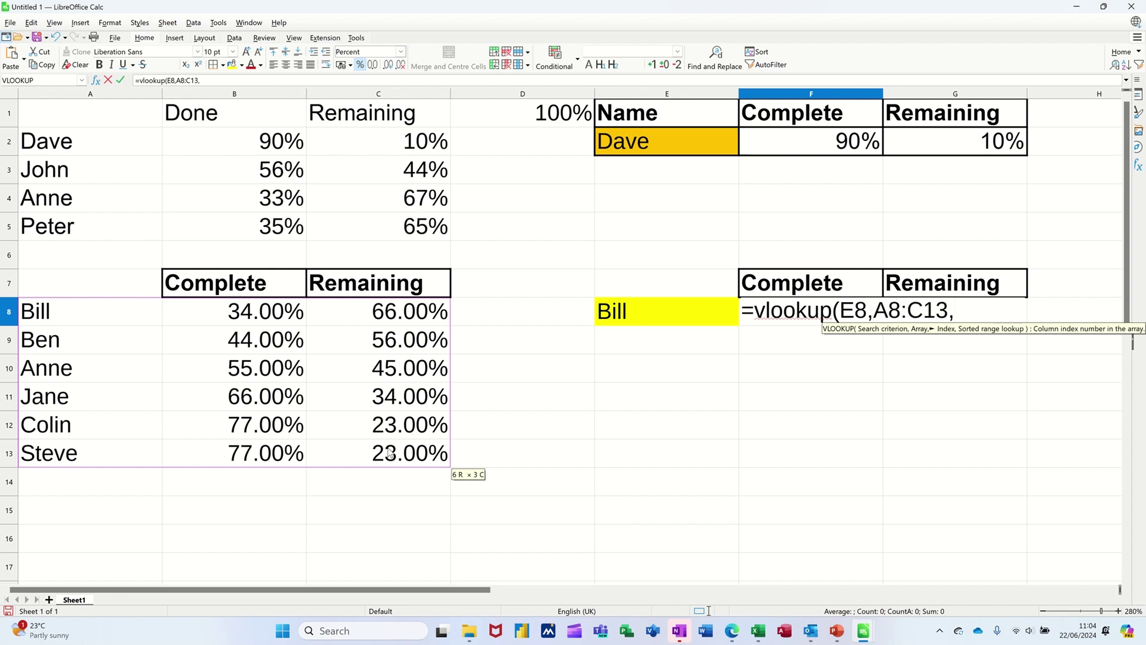
pyautogui.write('2')
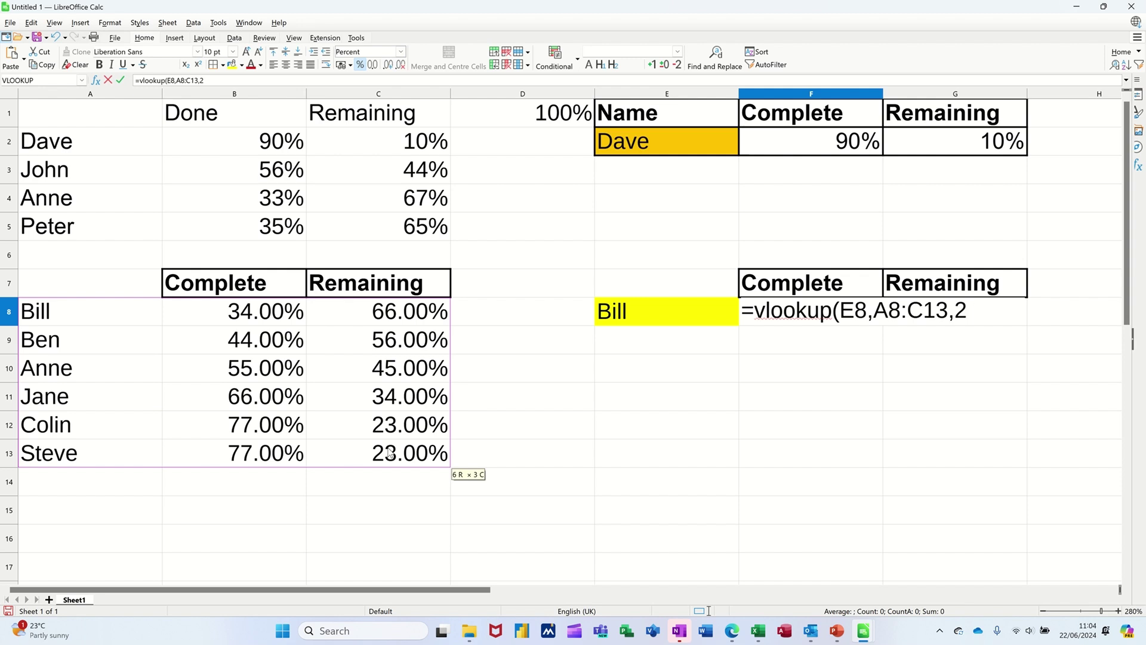
pyautogui.write(',')
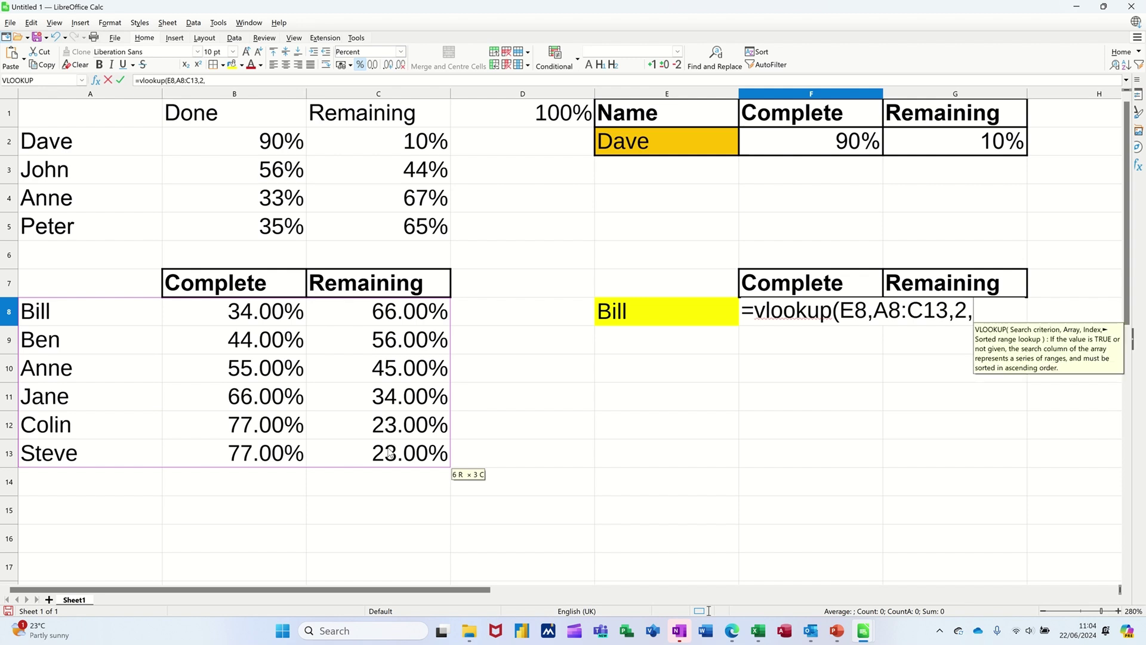
pyautogui.write('0')
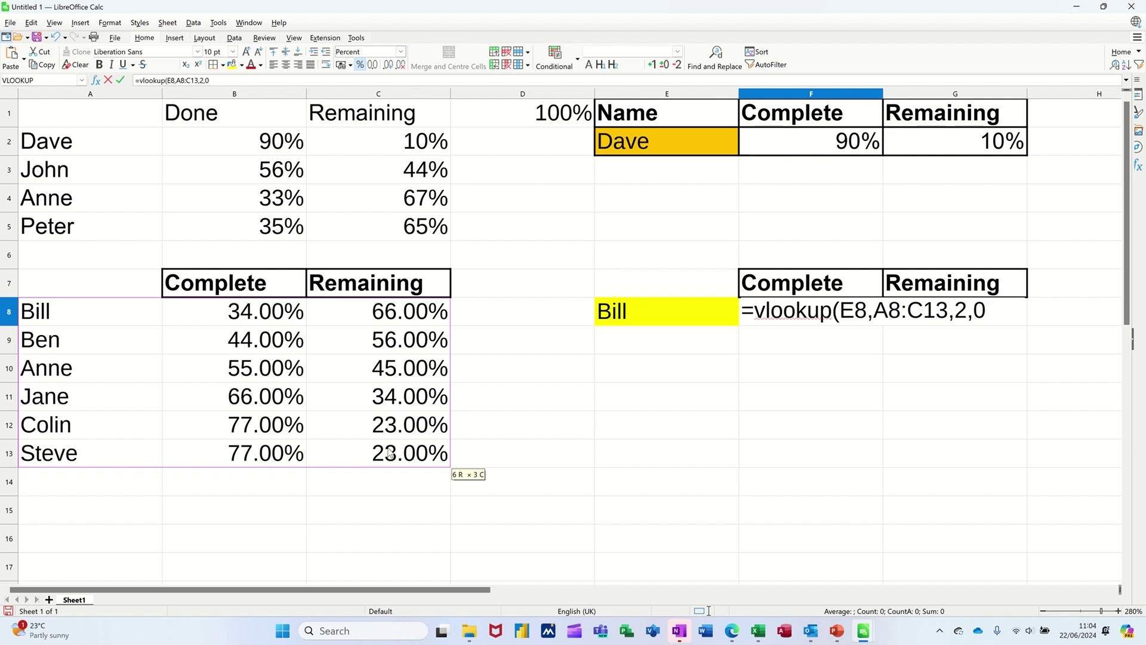
pyautogui.write(')')
pyautogui.click(122, 80)
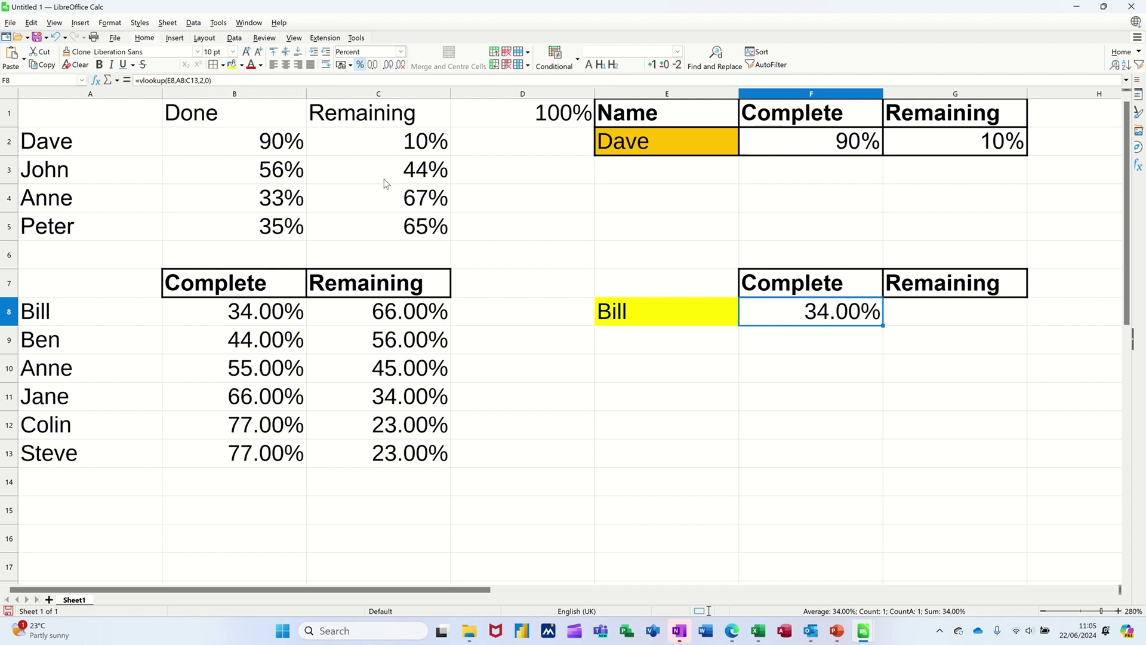
pyautogui.moveTo(886, 328); pyautogui.dragTo(956, 326)
pyautogui.click(952, 317)
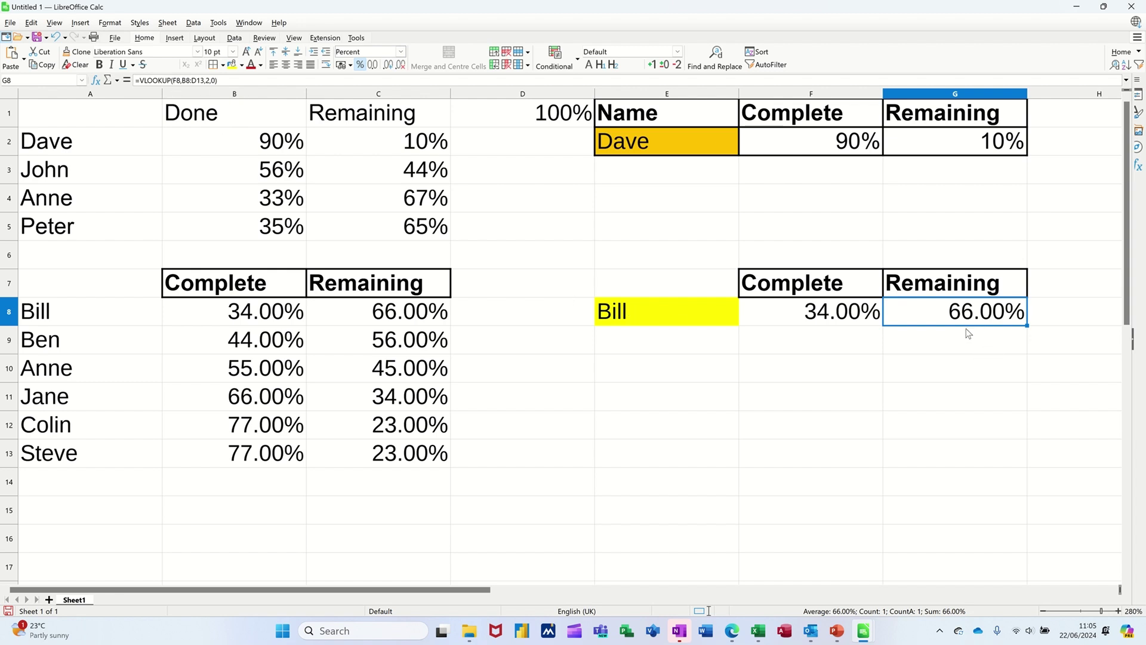
pyautogui.press('Delete')
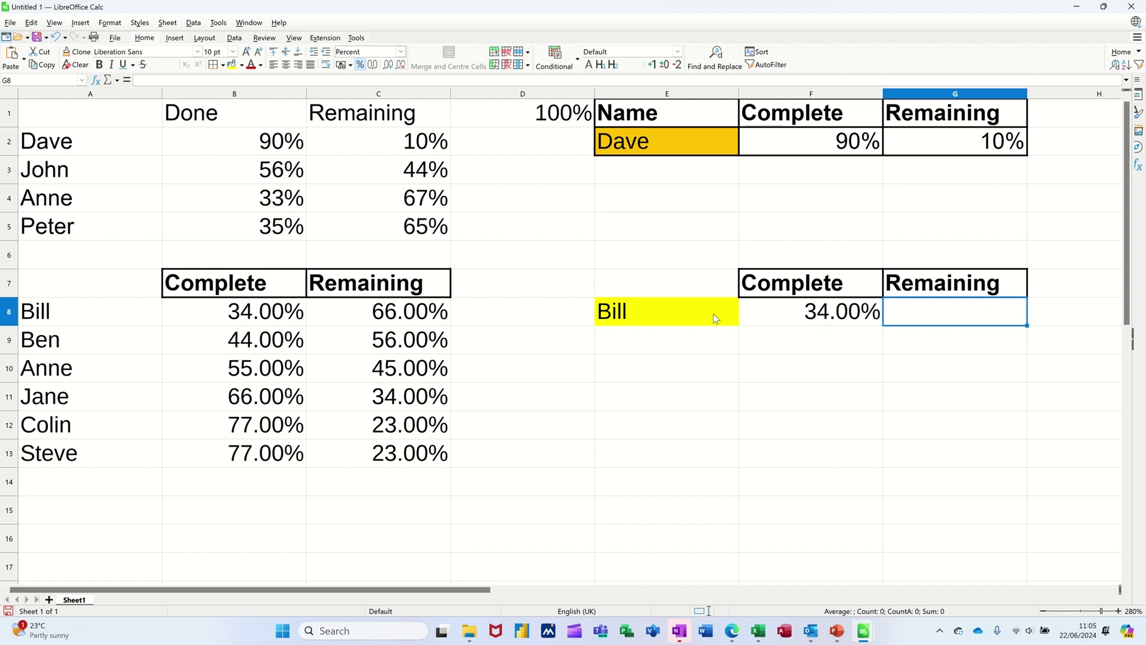
pyautogui.click(668, 314)
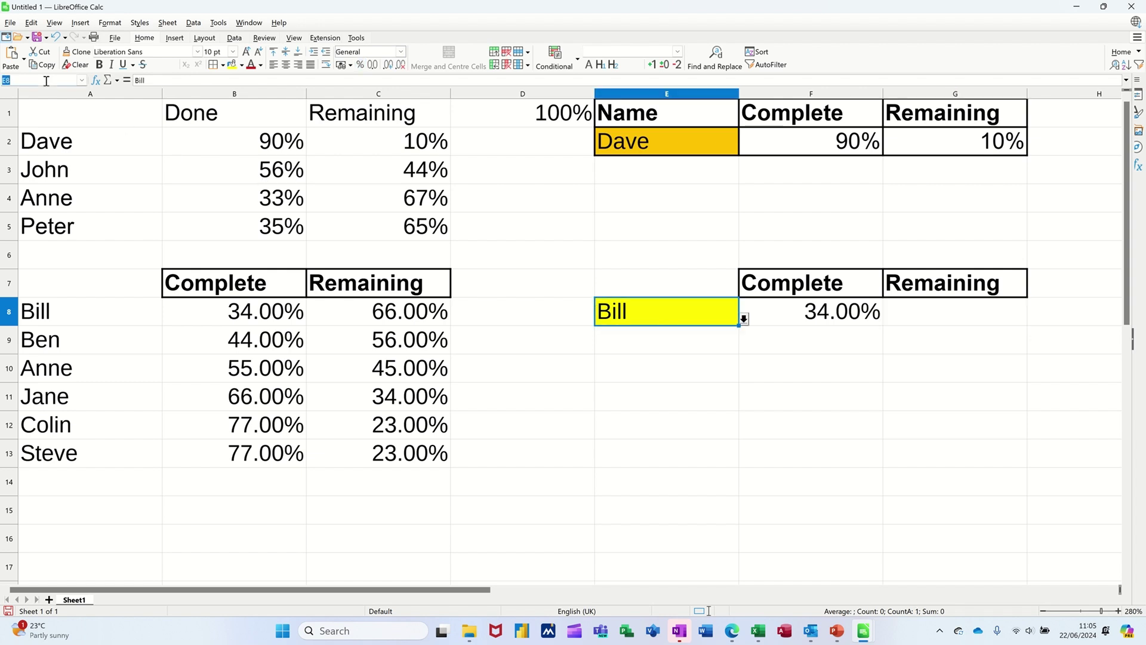
# Step: Name cell E8 'Person' and the table A8:C13 'staff' through the Name Box
pyautogui.write('Person')
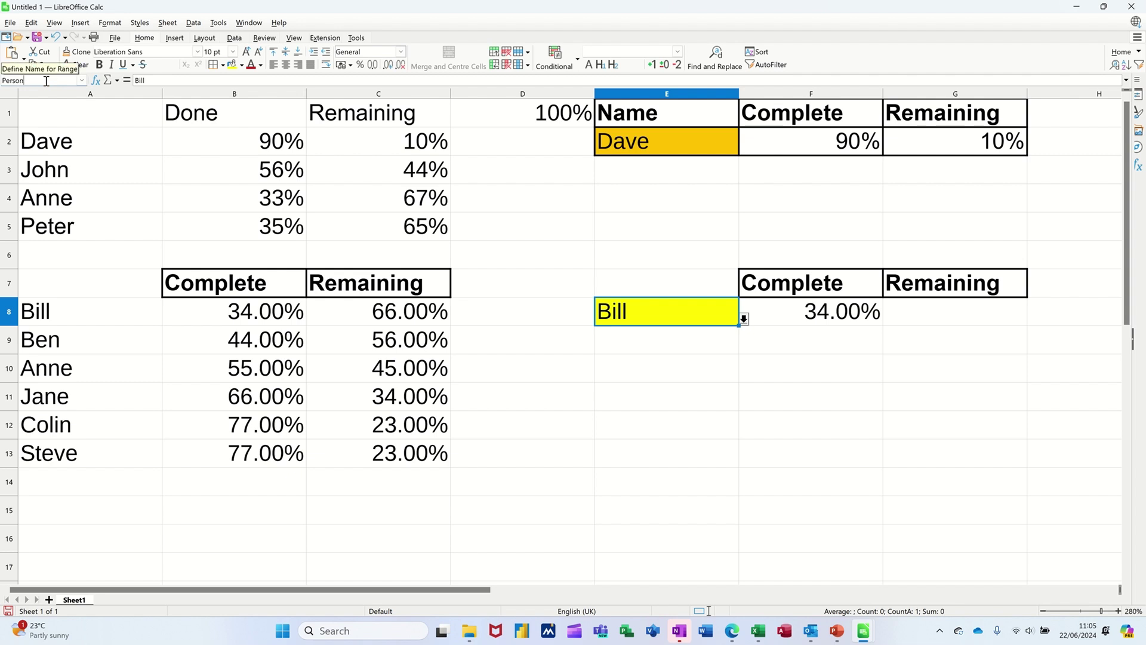
pyautogui.press('Return')
pyautogui.moveTo(56, 317); pyautogui.dragTo(360, 454)
pyautogui.click(30, 81)
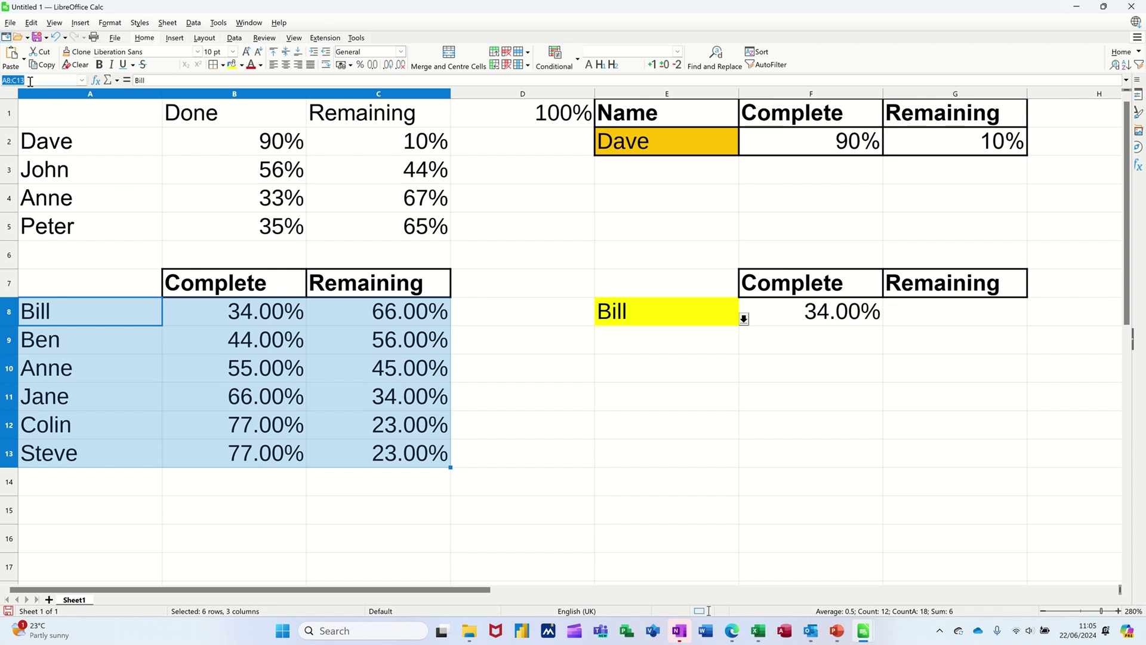
pyautogui.write('staff')
pyautogui.click(788, 314)
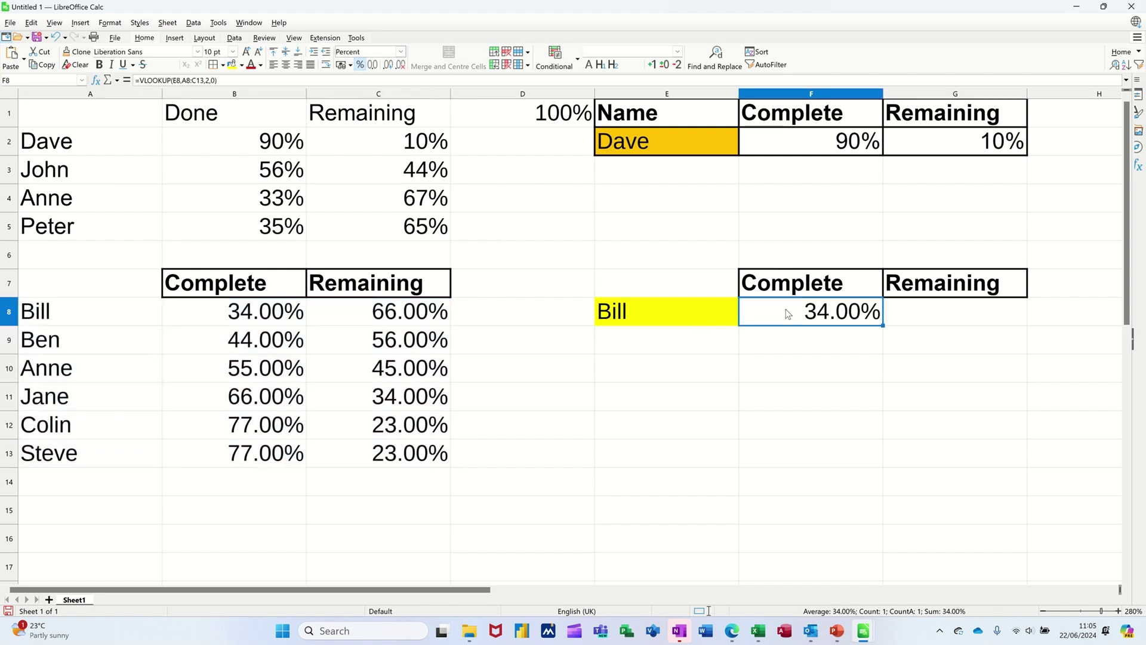
# Step: Enter =VLOOKUP(person,staff,2,0) in F8 and fill it right into G8, both showing 34.00%
pyautogui.write('=v')
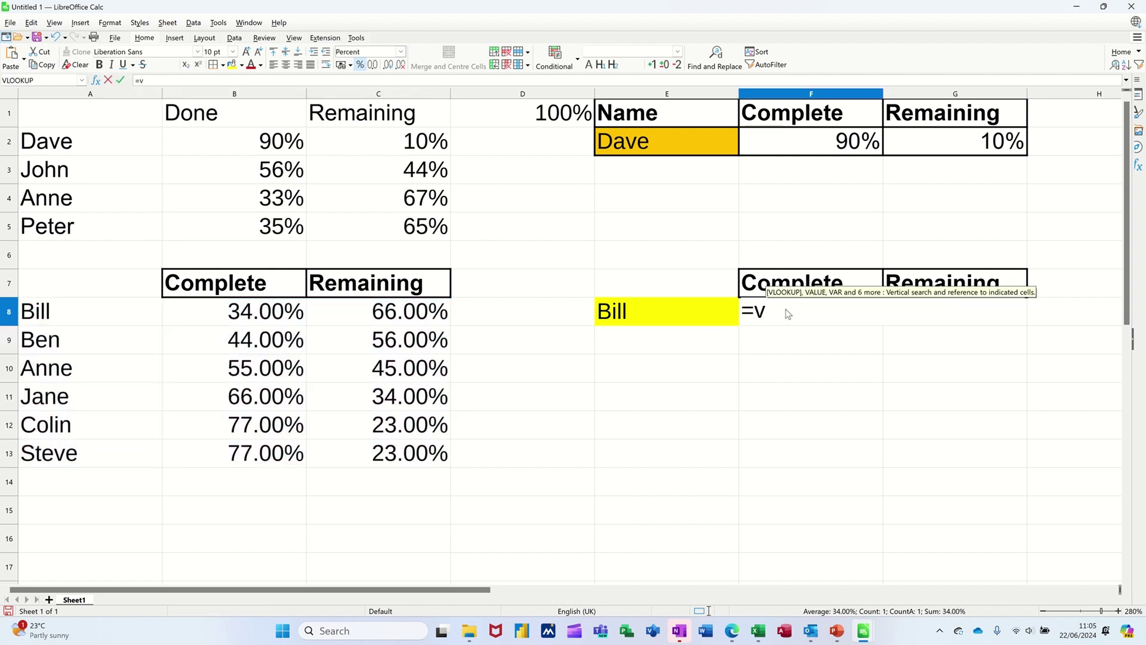
pyautogui.write('looku')
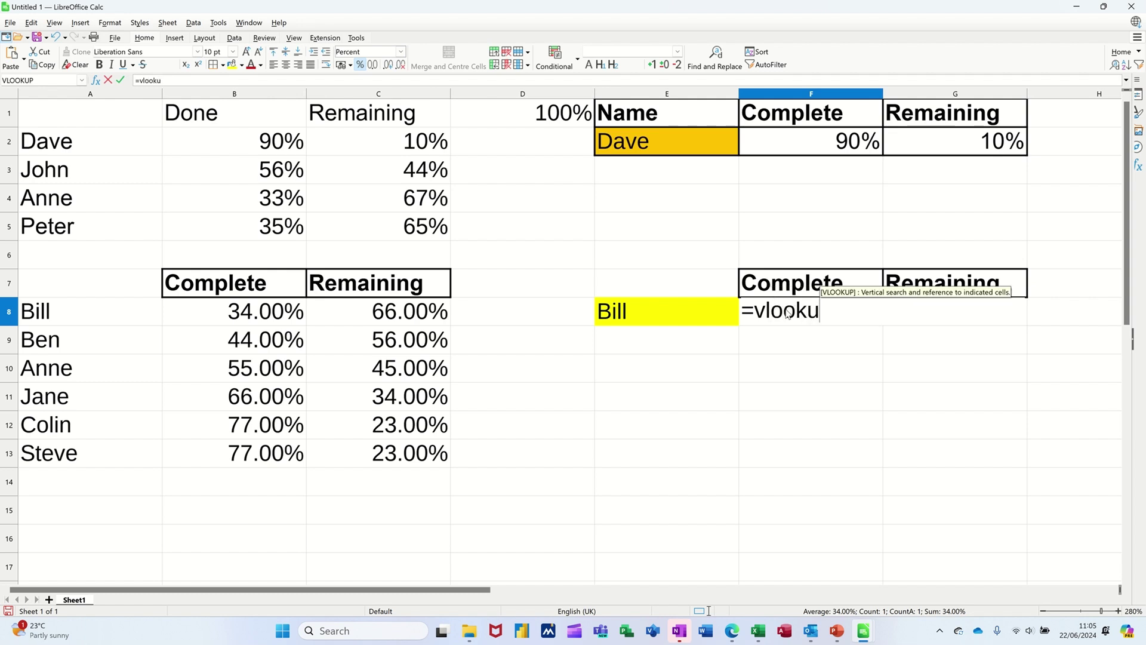
pyautogui.write('p(')
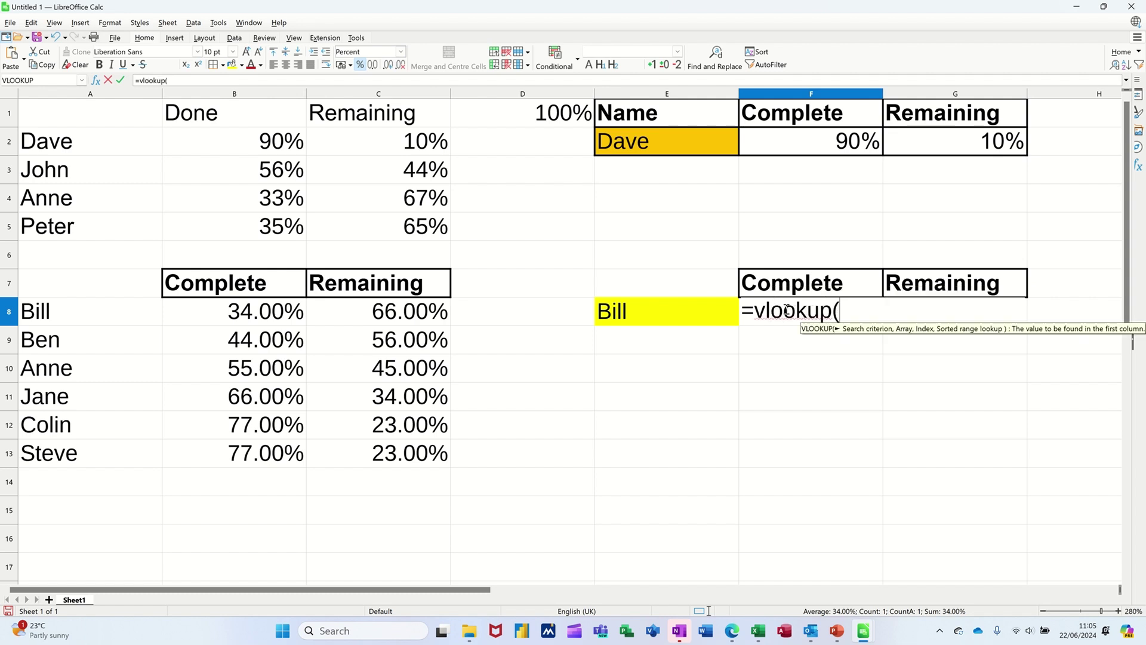
pyautogui.write('person')
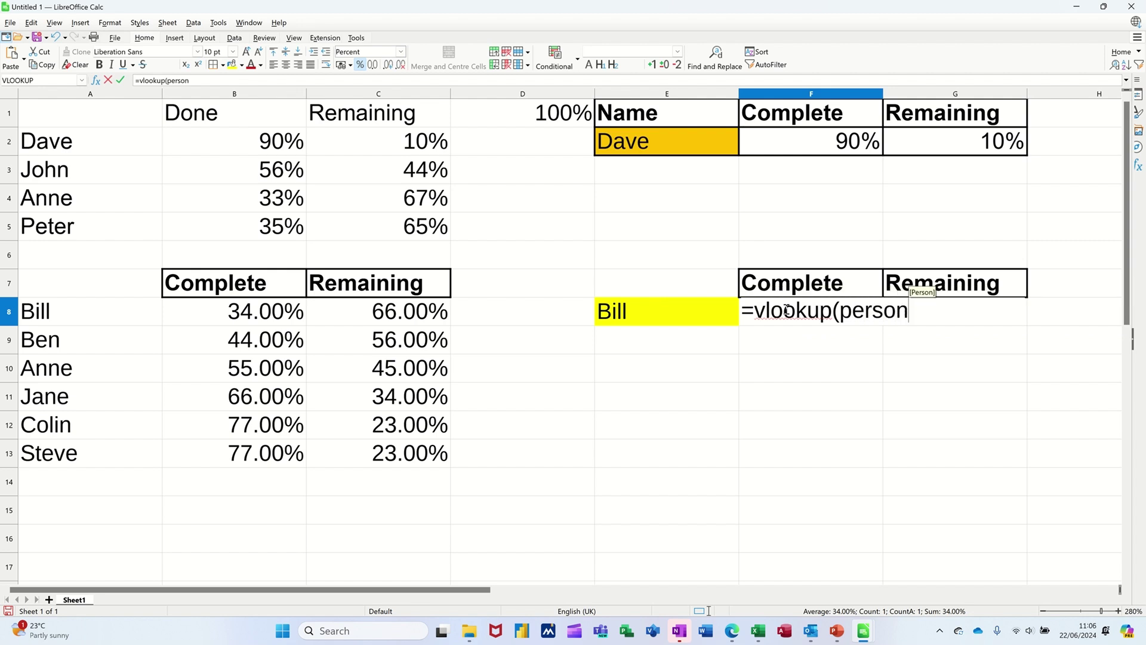
pyautogui.write(',')
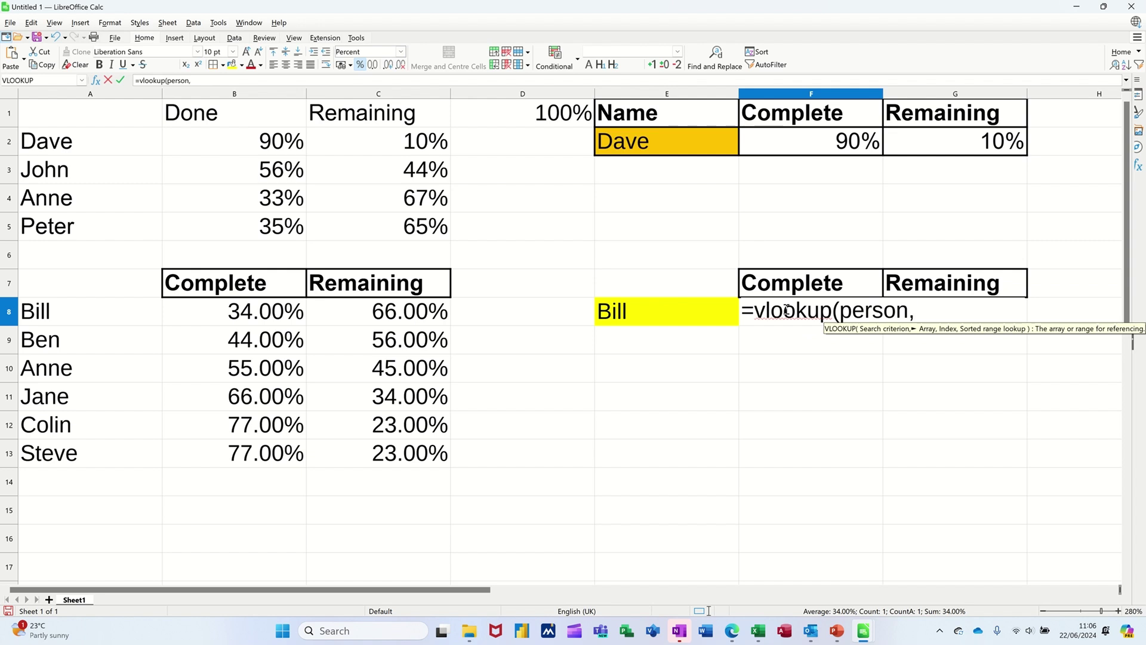
pyautogui.write('staff')
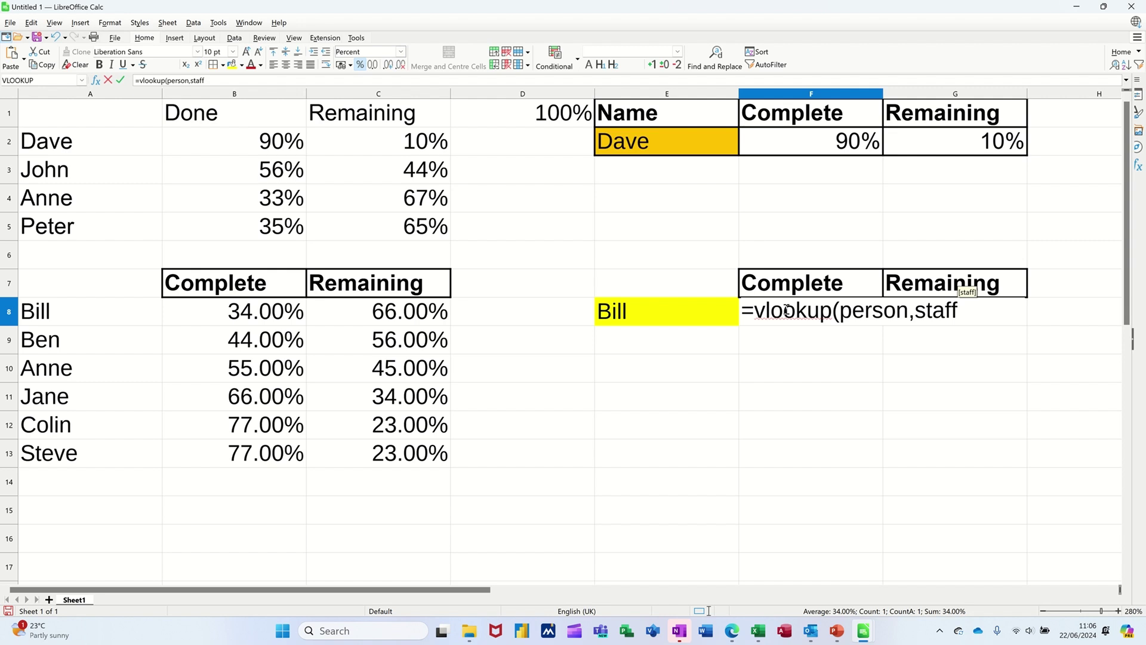
pyautogui.write(',')
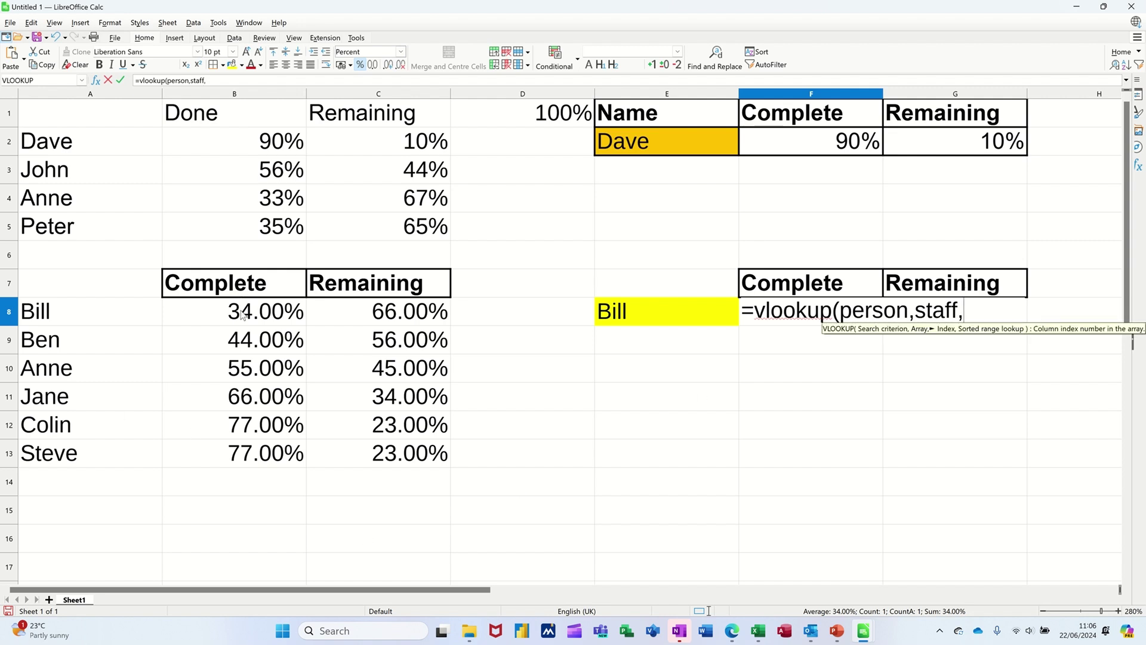
pyautogui.write('2')
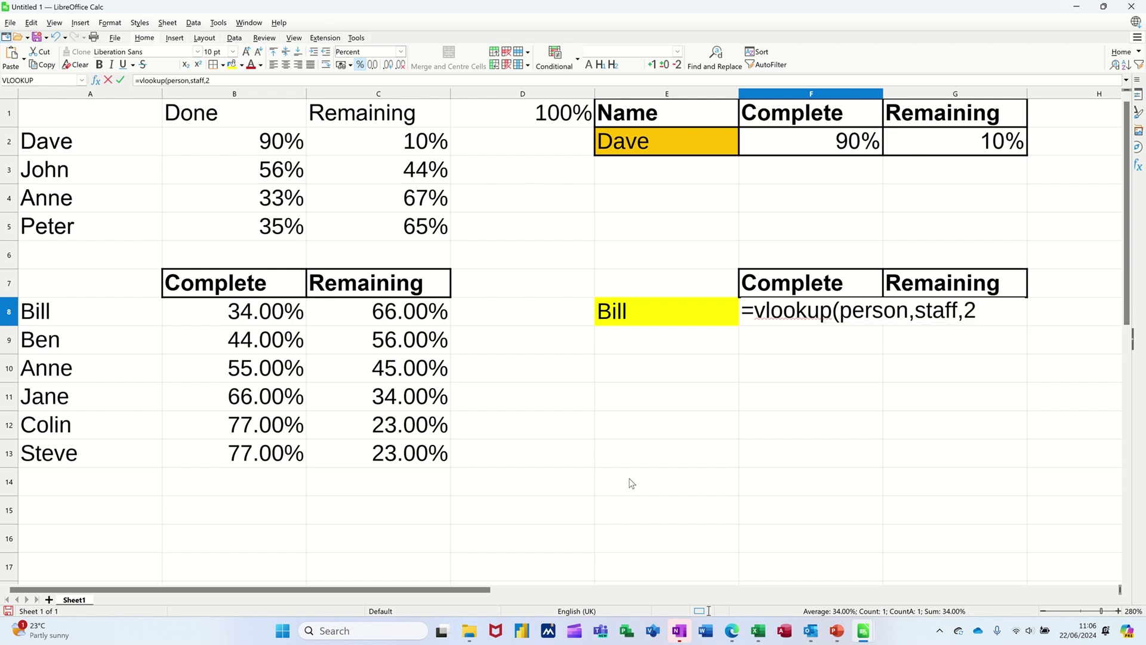
pyautogui.write(',0)')
pyautogui.click(121, 80)
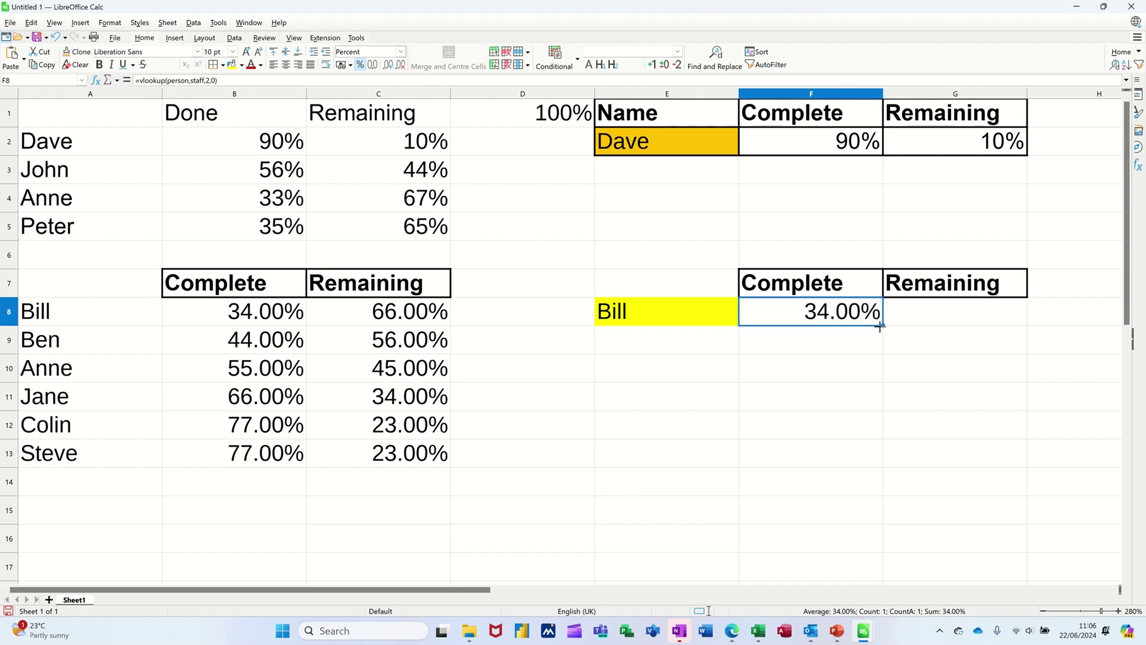
pyautogui.moveTo(881, 326); pyautogui.dragTo(1027, 322)
# Step: Change G8's lookup column index from 2 to 3 so Remaining shows 66.00%
pyautogui.click(949, 315)
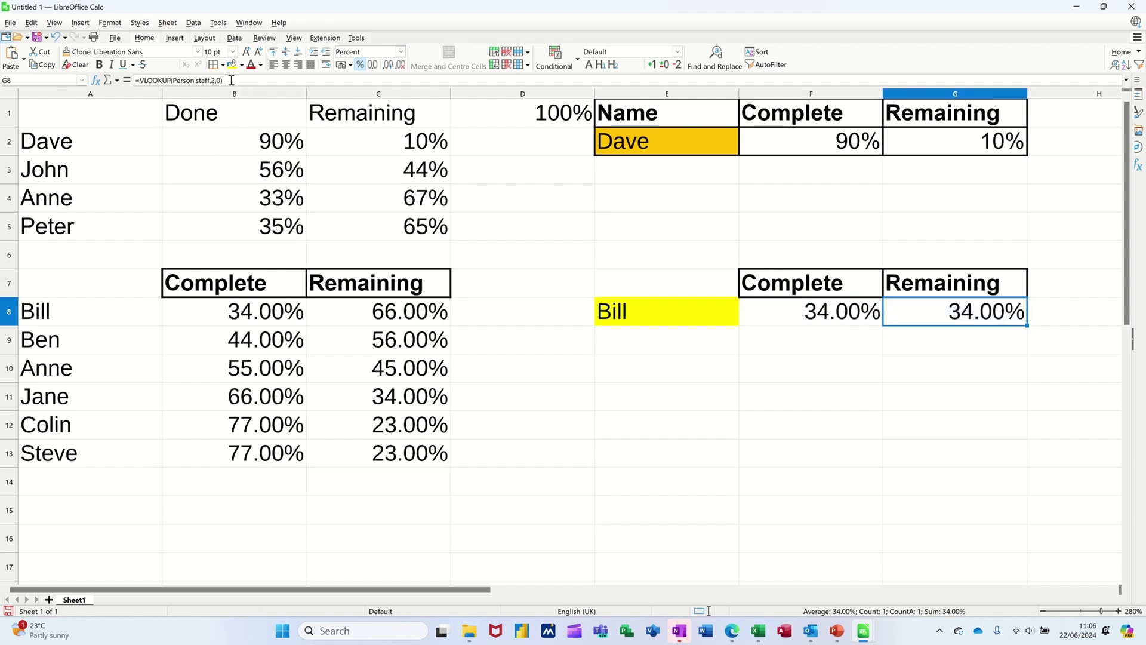
pyautogui.click(212, 80)
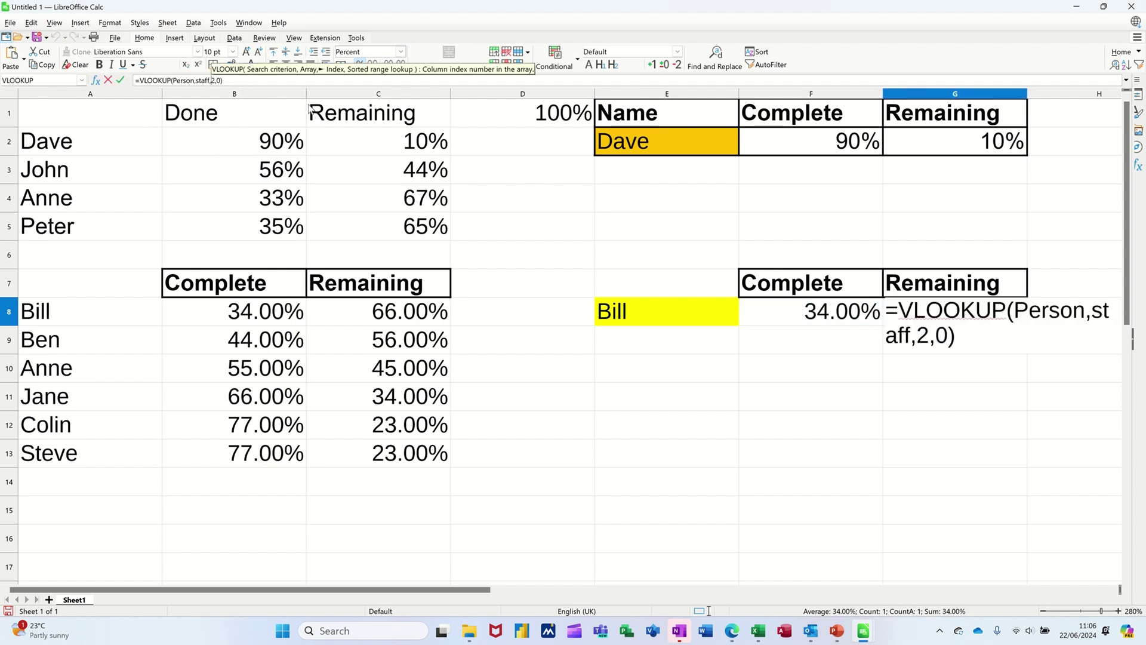
pyautogui.press('Delete')
pyautogui.write('4')
pyautogui.press('BackSpace')
pyautogui.write('3')
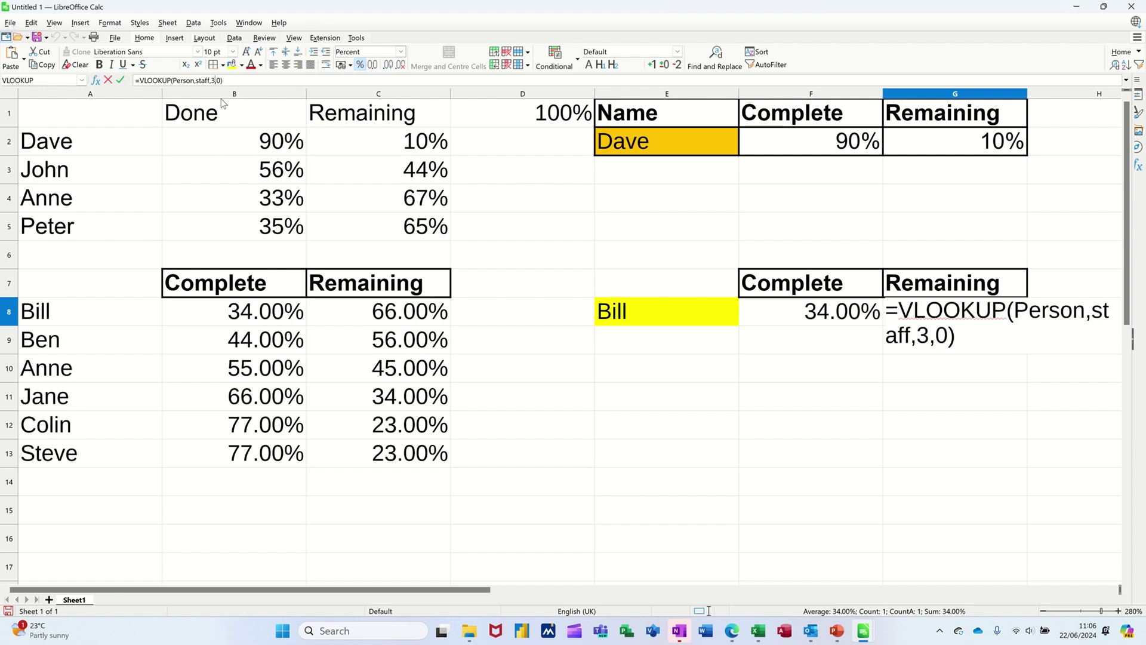
pyautogui.click(122, 80)
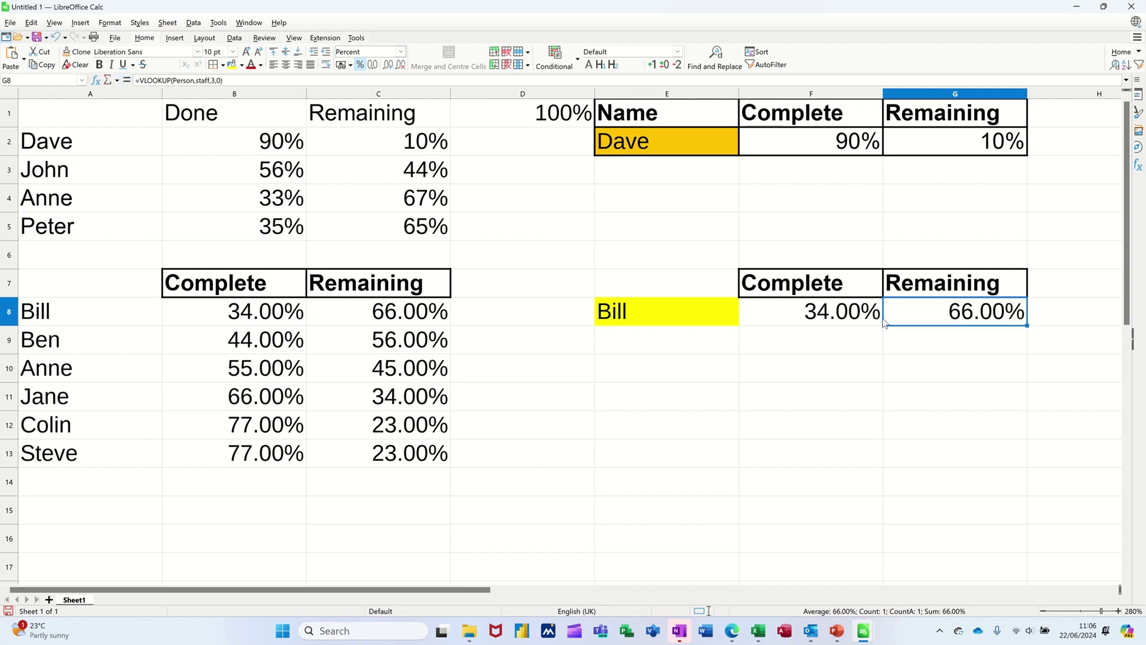
pyautogui.click(812, 322)
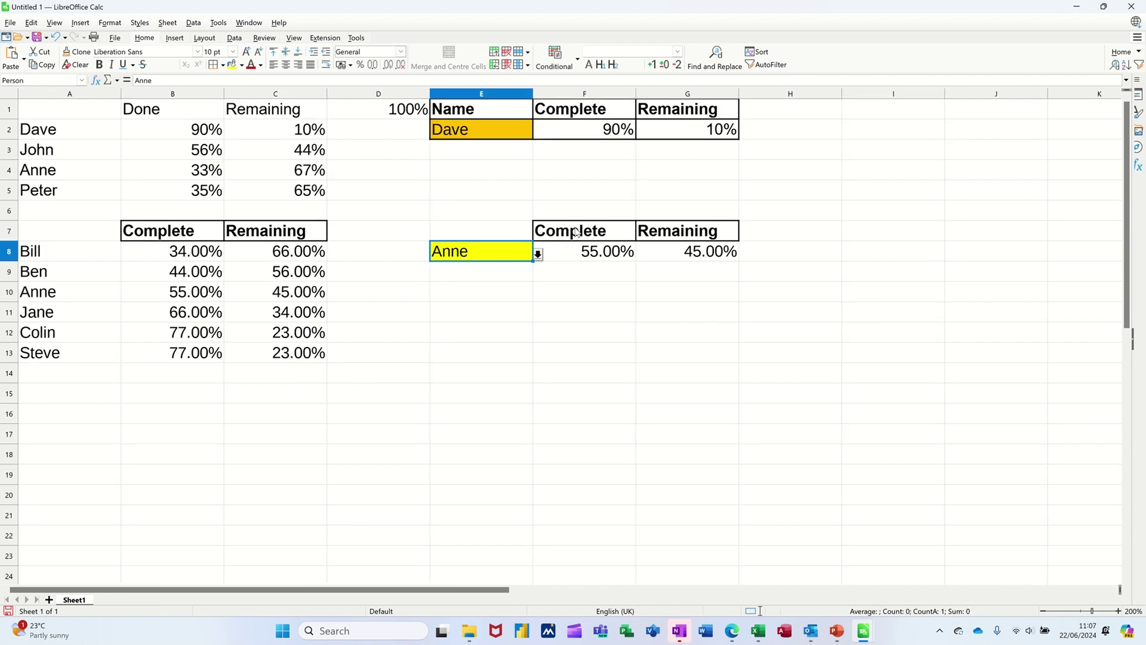
# Step: Insert a Pie > Doughnut chart of the Complete and Remaining range F7:G8
pyautogui.moveTo(576, 233); pyautogui.dragTo(687, 258)
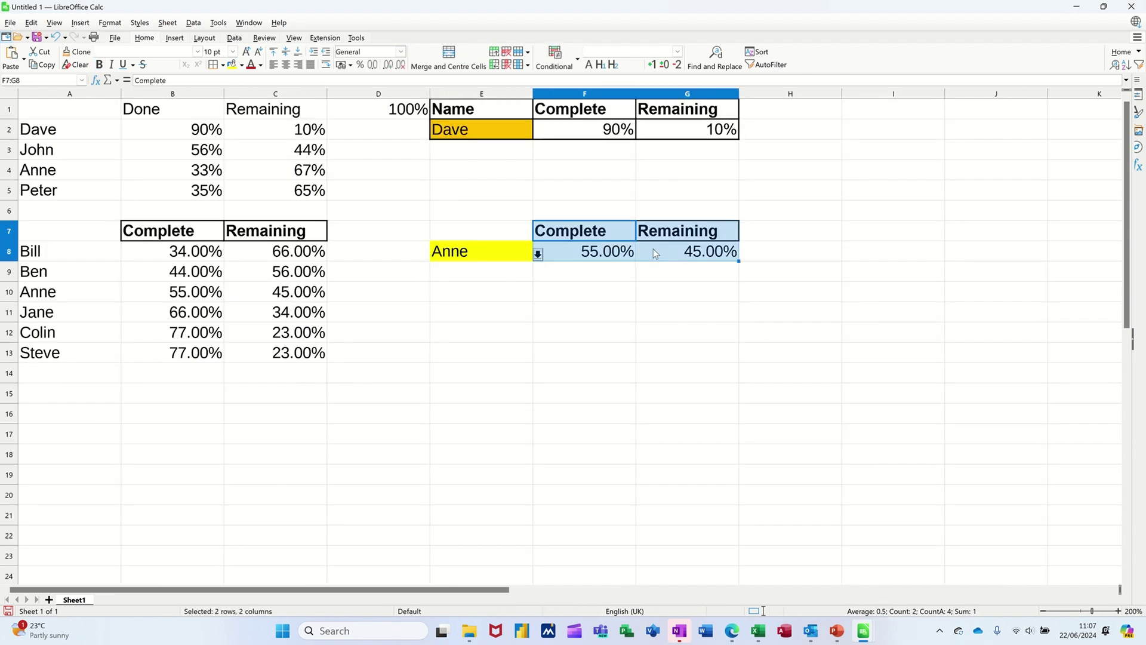
pyautogui.click(173, 39)
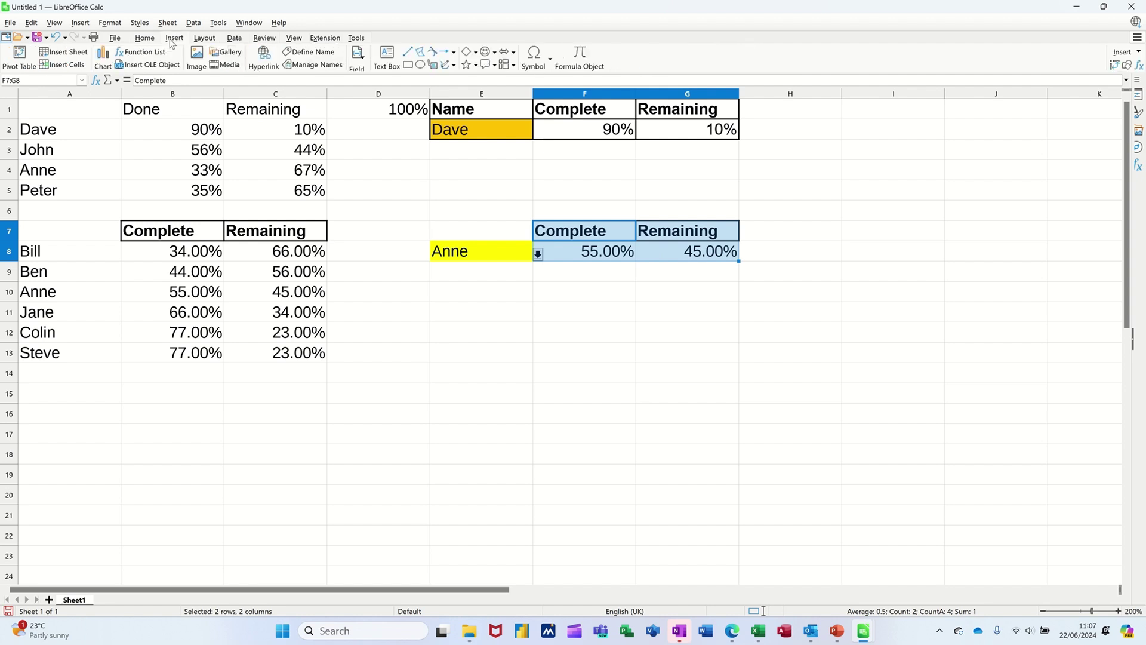
pyautogui.click(101, 58)
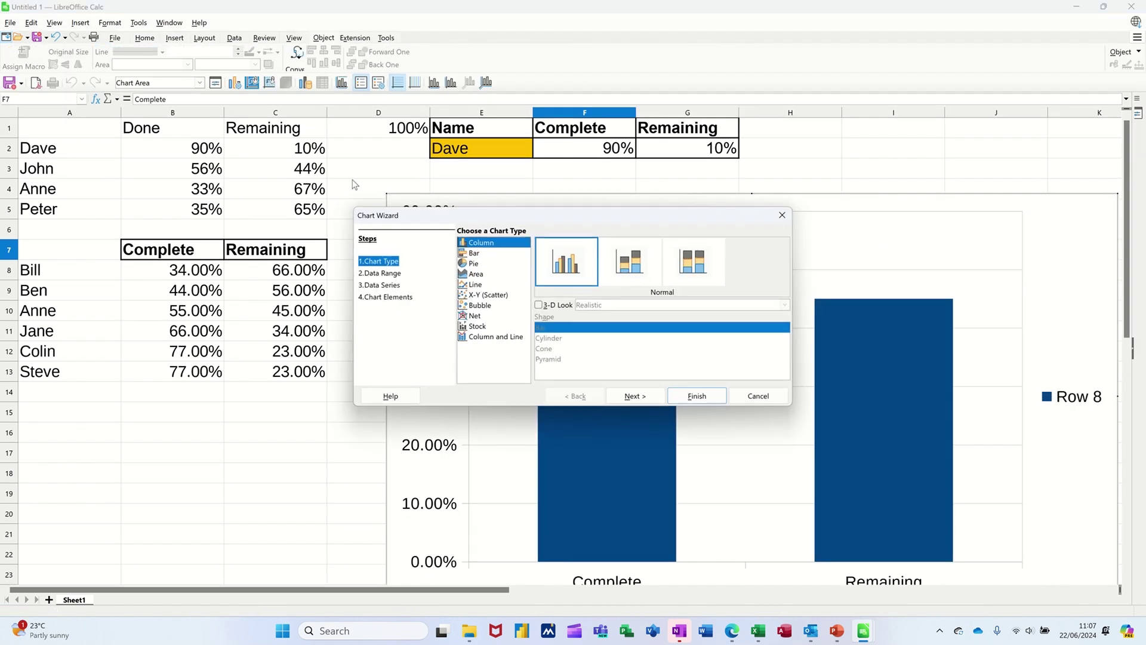
pyautogui.click(477, 264)
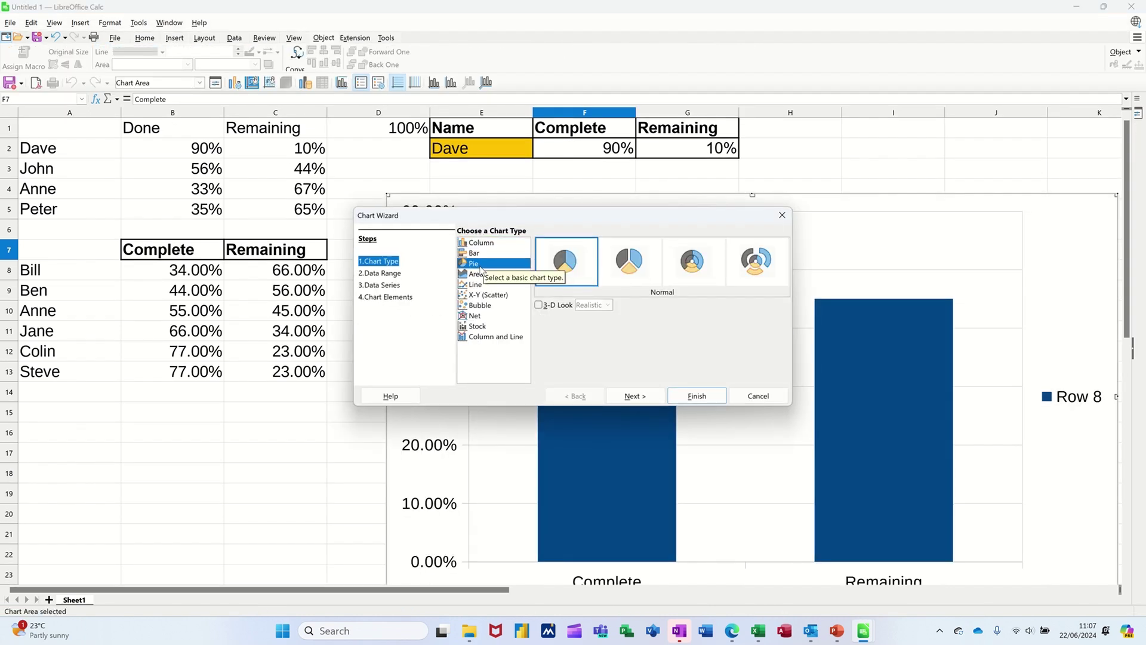
pyautogui.click(700, 264)
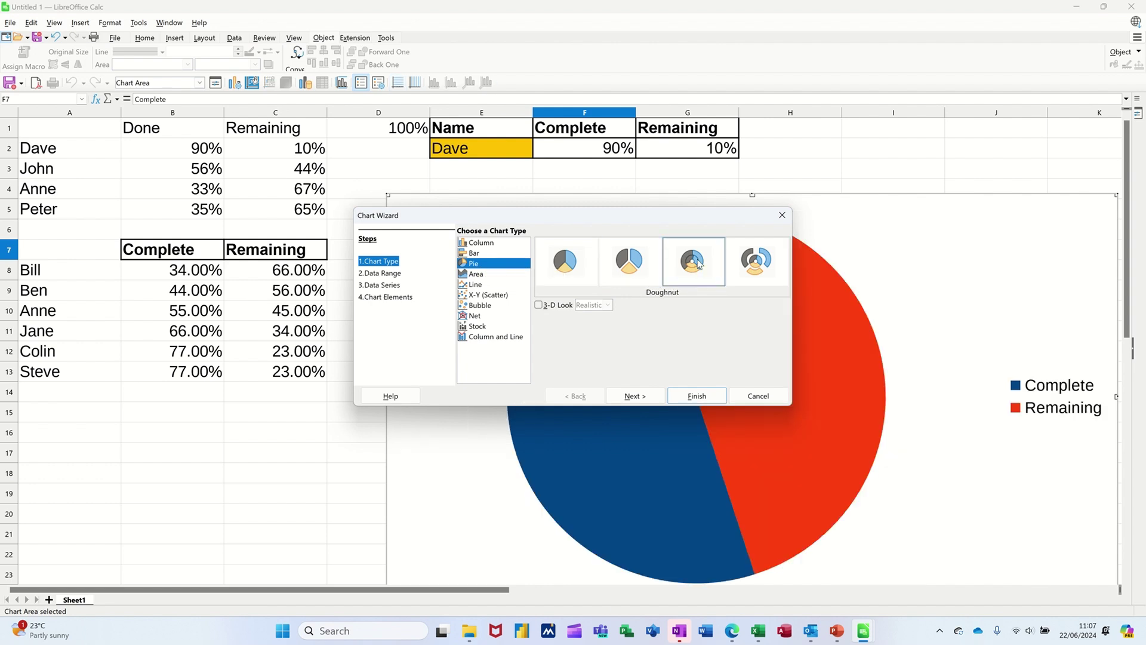
pyautogui.click(696, 397)
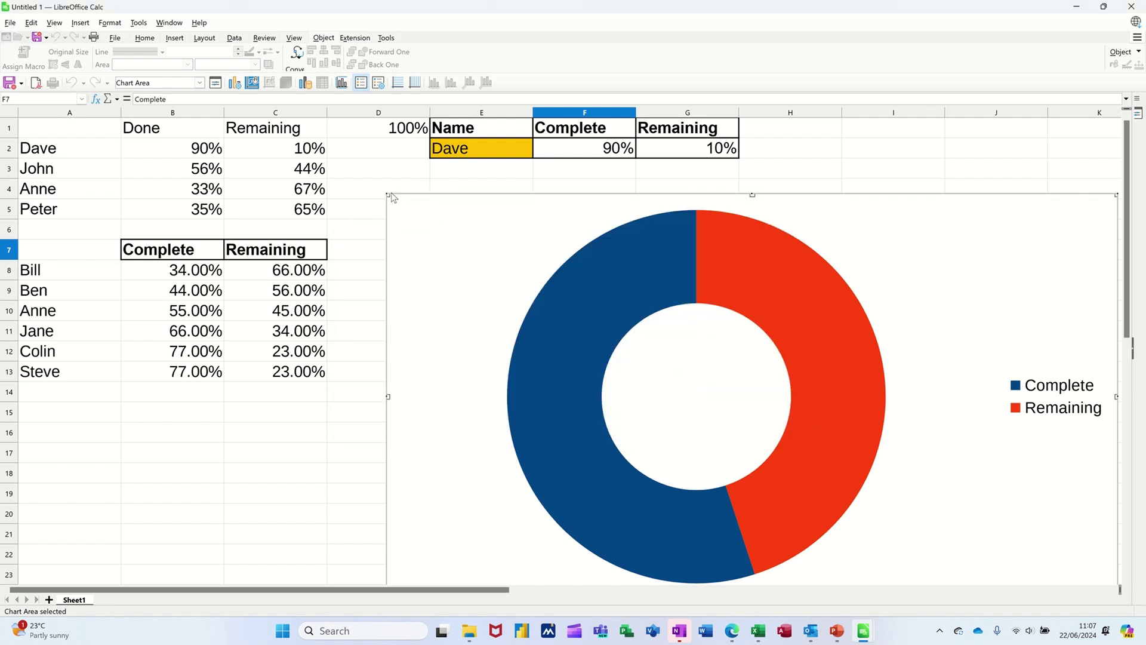
# Step: Shrink the doughnut chart and move it directly beneath the F8:G8 lookup row
pyautogui.click(373, 196)
pyautogui.click(428, 226)
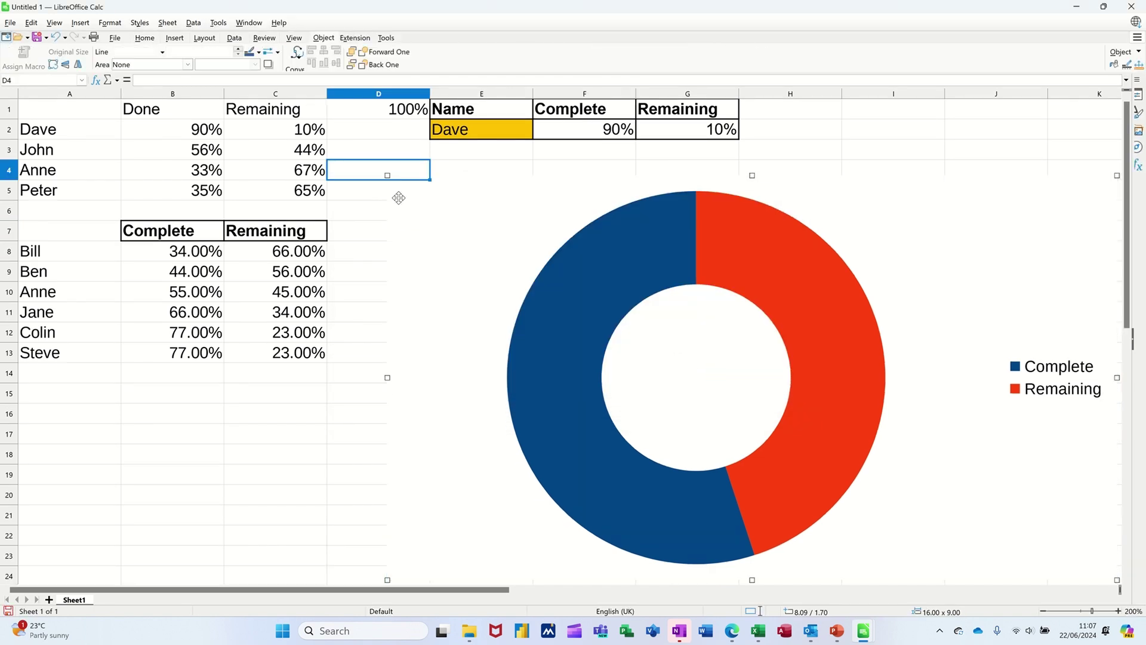
pyautogui.moveTo(388, 177); pyautogui.dragTo(741, 459)
pyautogui.moveTo(996, 387); pyautogui.dragTo(680, 297)
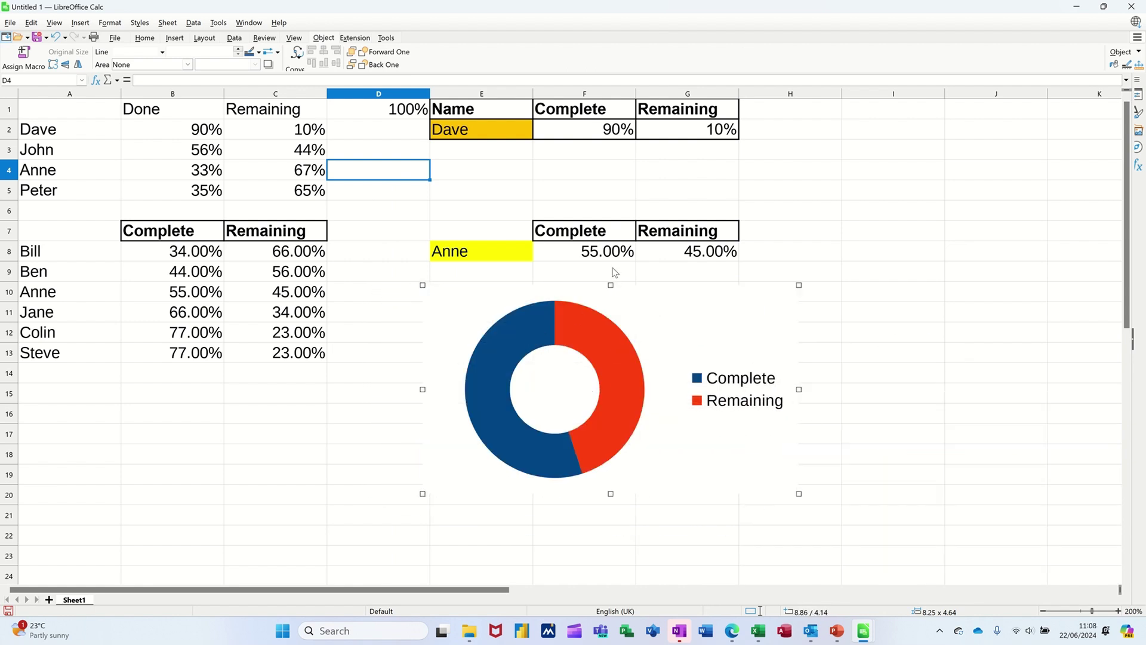
pyautogui.click(523, 255)
pyautogui.click(538, 255)
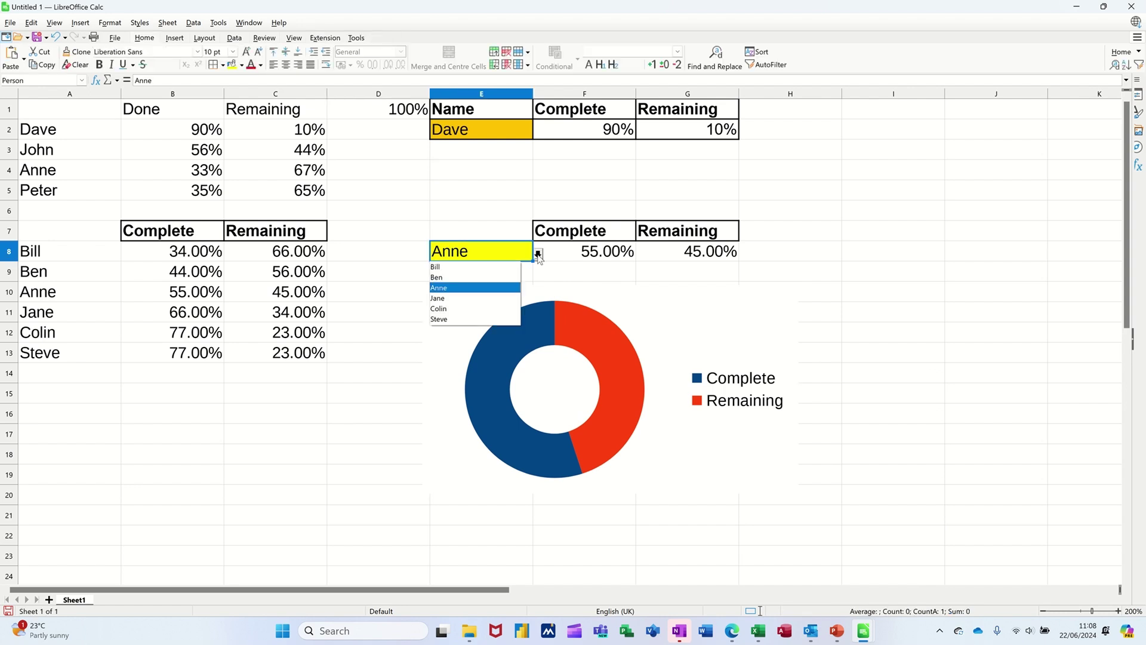
pyautogui.click(500, 267)
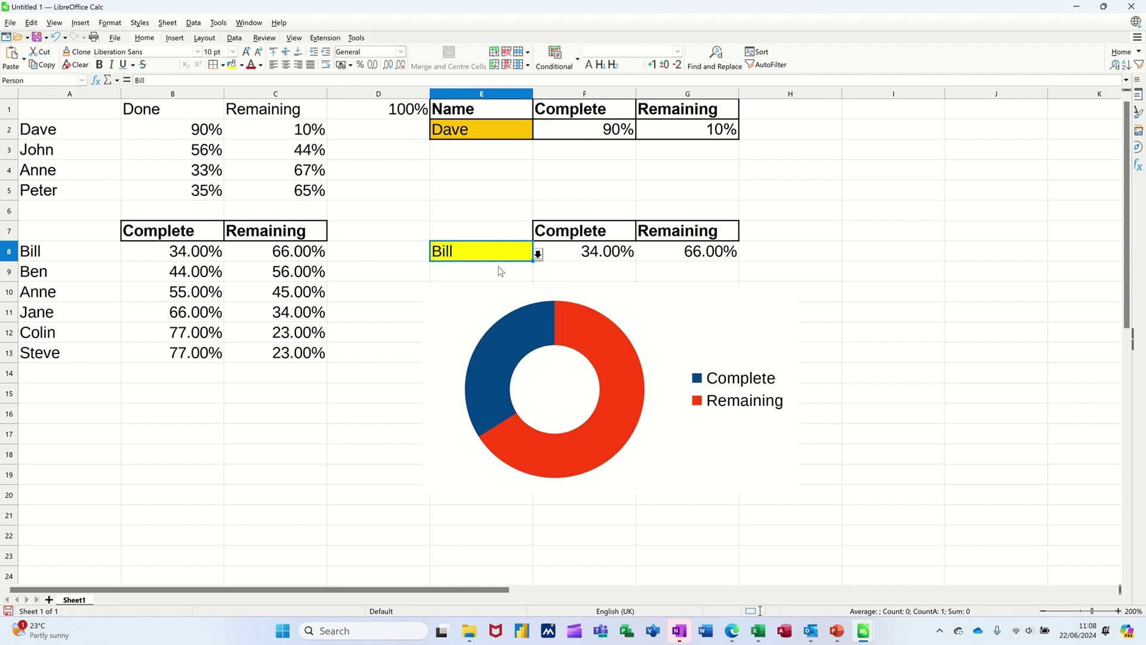
pyautogui.click(538, 254)
pyautogui.click(467, 288)
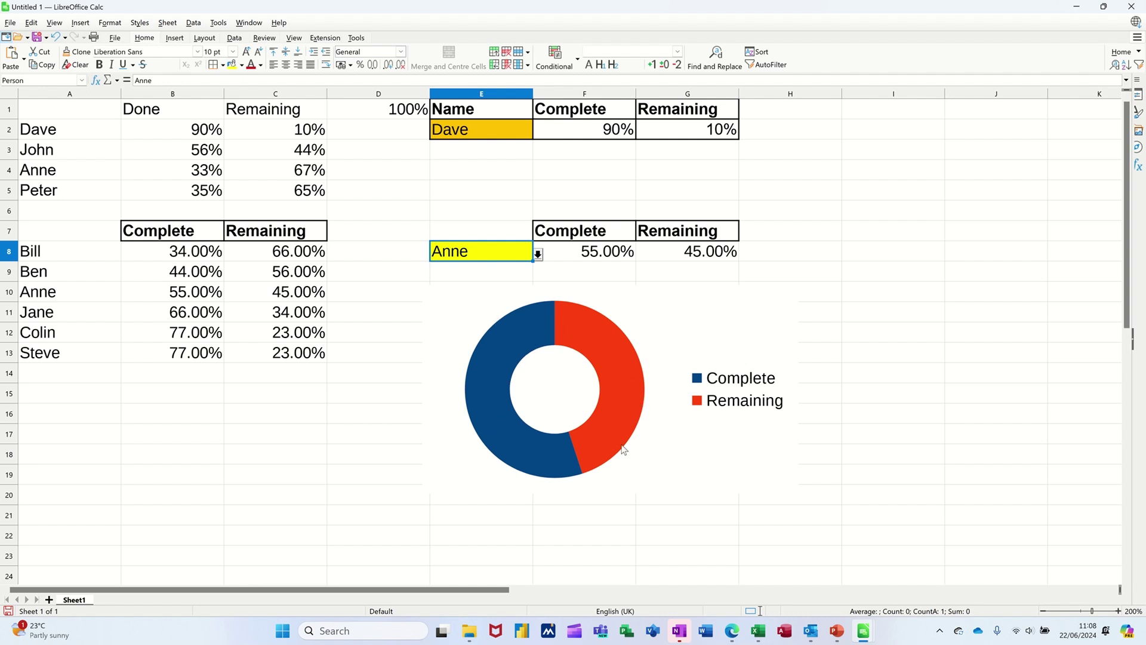
# Step: Turn on Clockwise direction in the doughnut's data series options
pyautogui.doubleClick(579, 329)
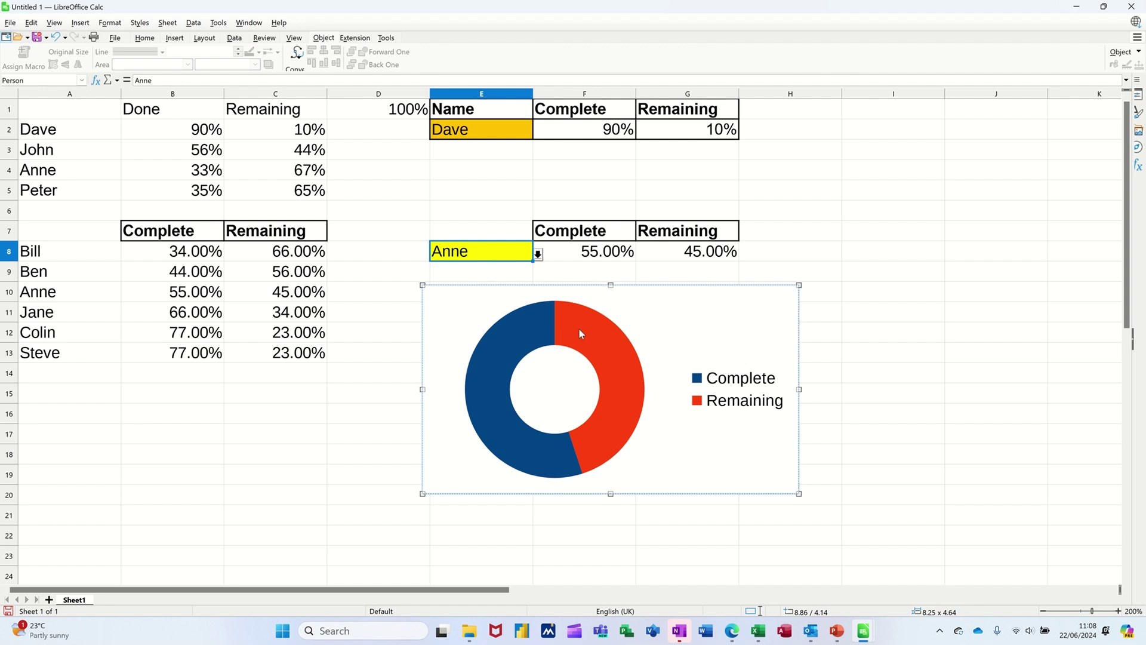
pyautogui.doubleClick(579, 342)
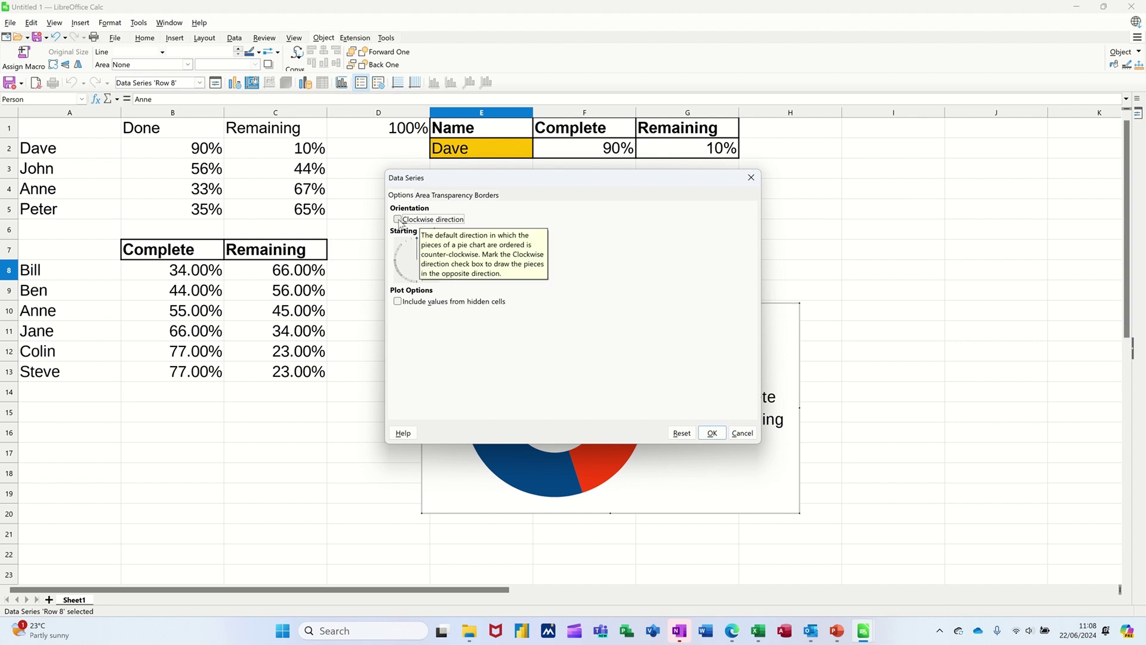
pyautogui.click(398, 220)
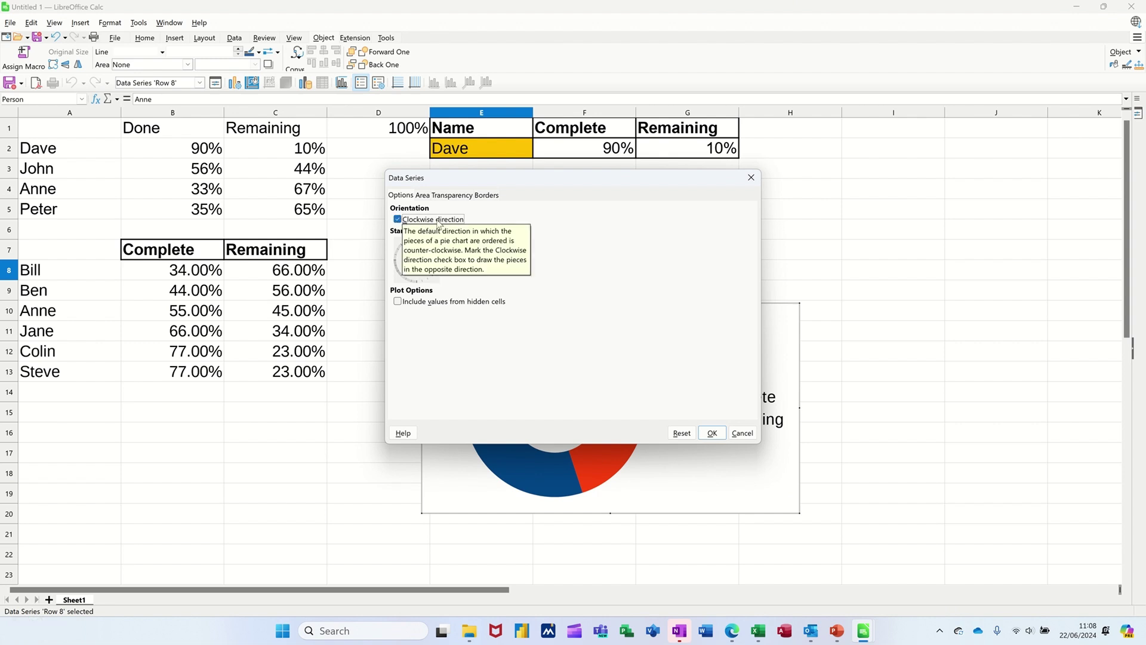
pyautogui.click(711, 433)
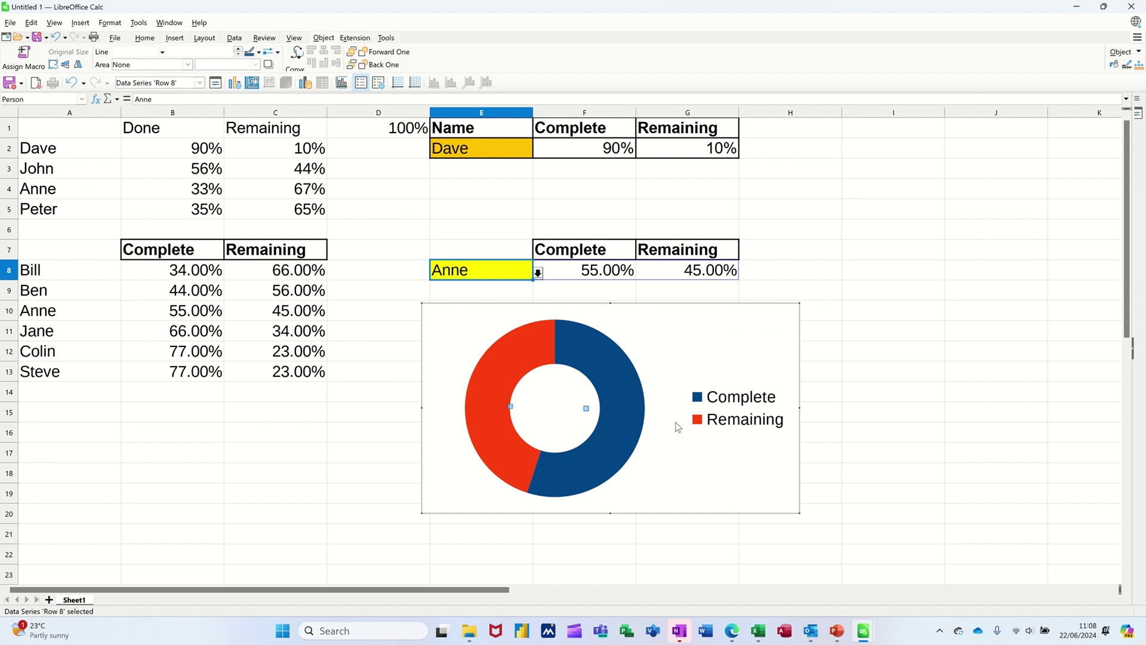
# Step: Switch the E8 dropdown to Bill, then to Colin, to check the doughnut updates
pyautogui.click(539, 274)
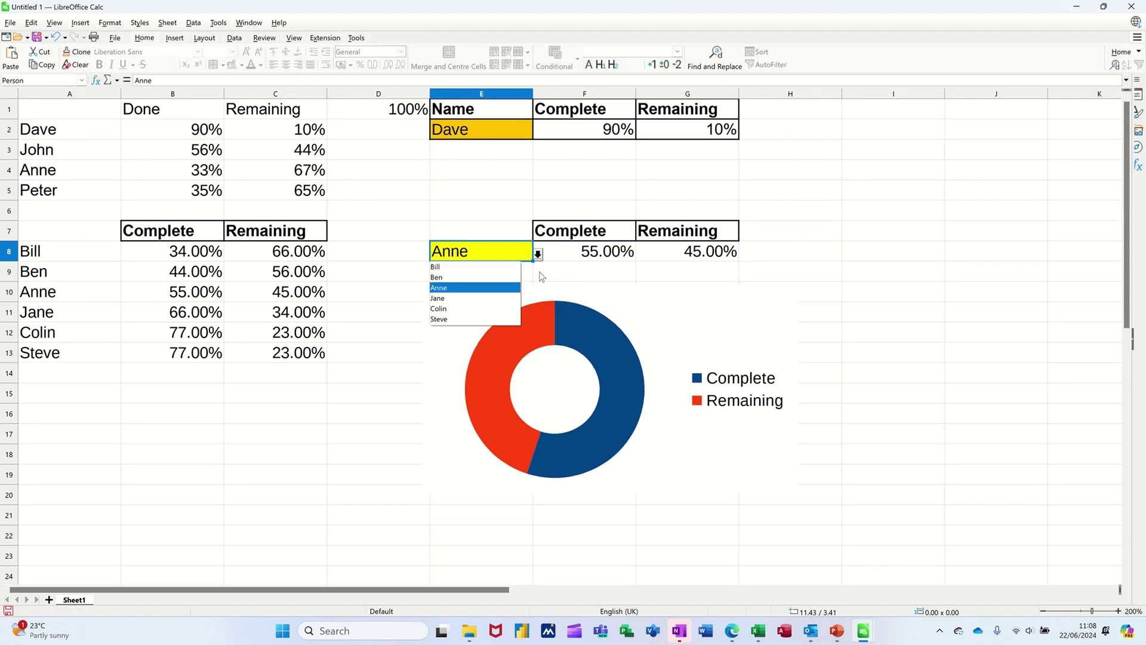
pyautogui.click(475, 270)
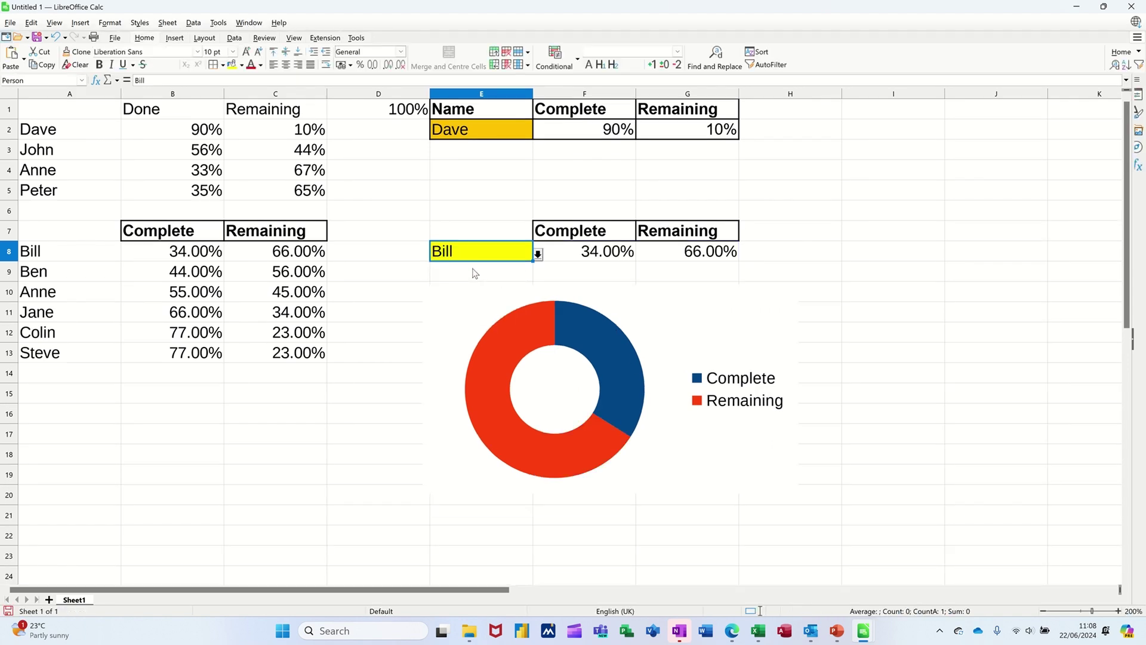
pyautogui.click(538, 255)
pyautogui.click(478, 312)
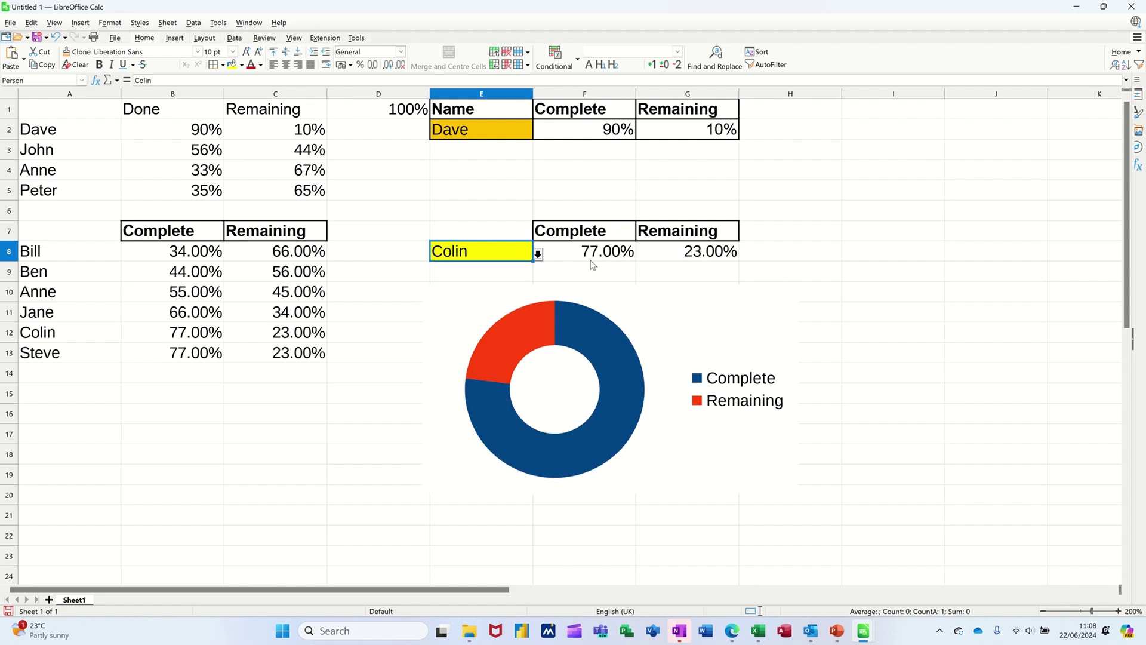
# Step: Highlight the staff range A7:C13, then inspect F8's Complete lookup formula
pyautogui.moveTo(69, 236); pyautogui.dragTo(310, 355)
pyautogui.click(494, 257)
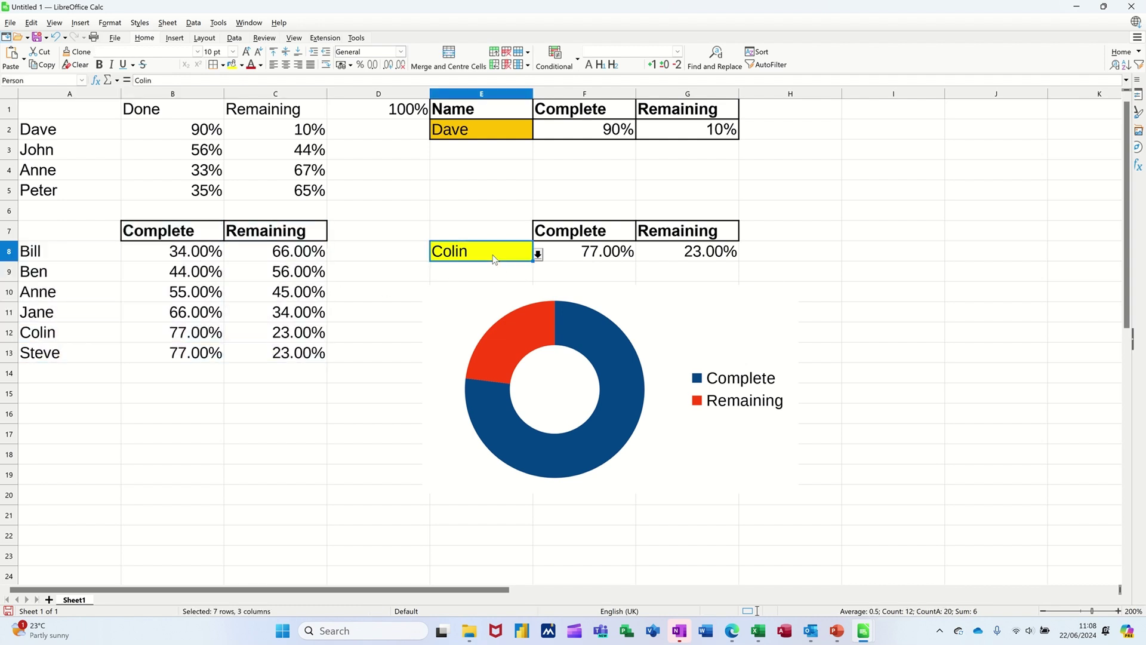
pyautogui.click(581, 254)
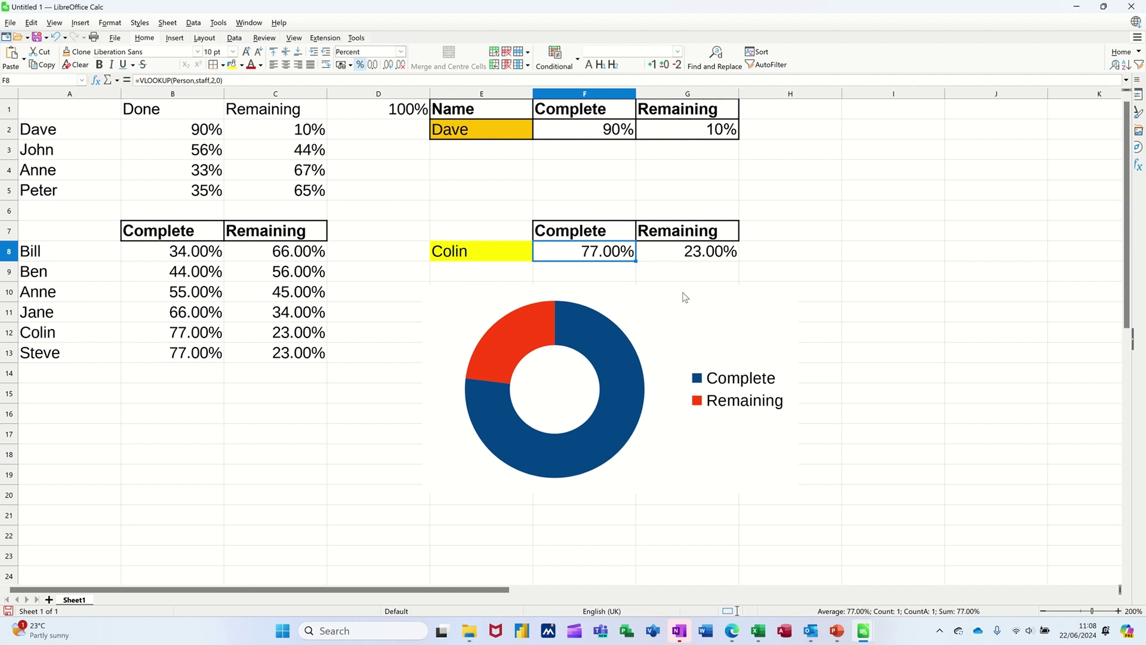